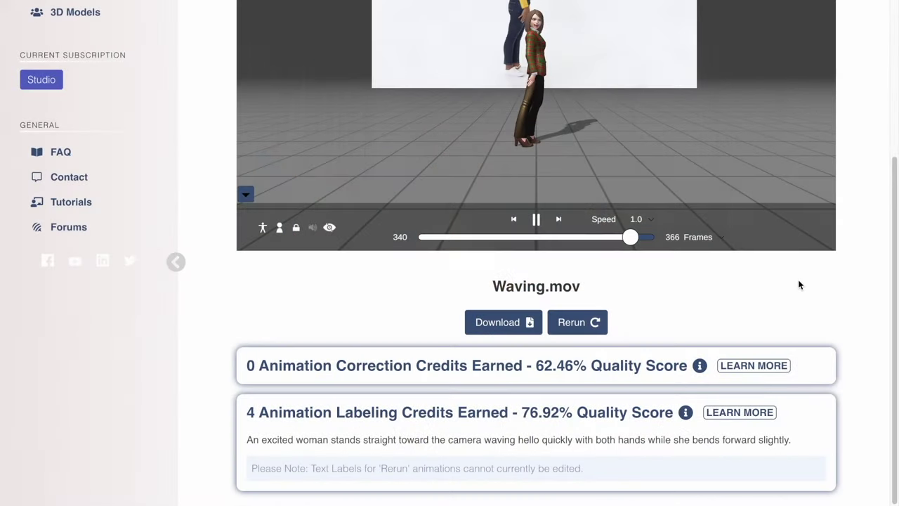
# Step: Read the explanations for the labeling and correction credits on the Waving.mov result
pyautogui.moveTo(688, 419)
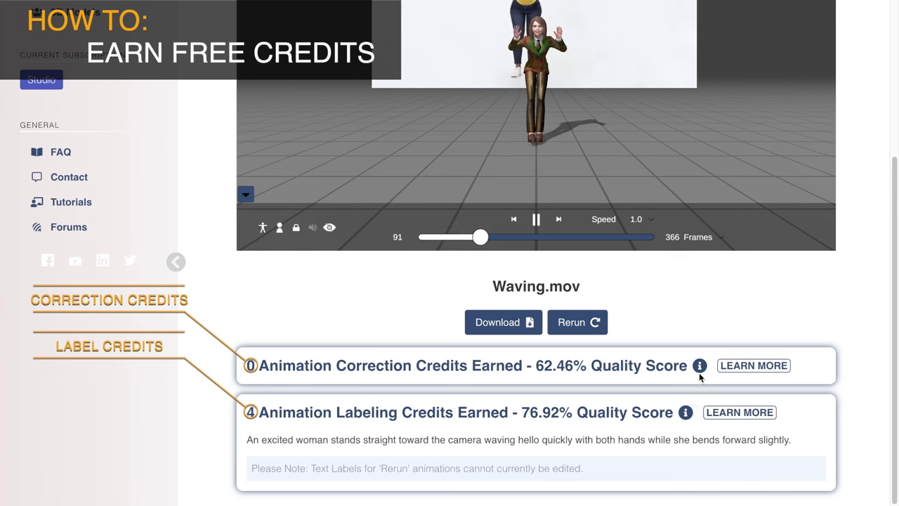
pyautogui.moveTo(701, 368)
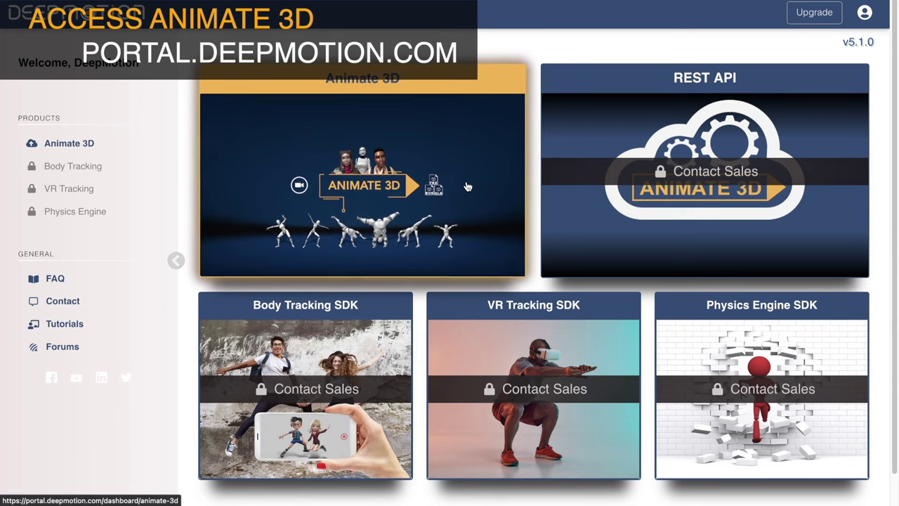
# Step: Open Animate 3D, read the plan's credit explanations, and start creating a new animation
pyautogui.click(468, 187)
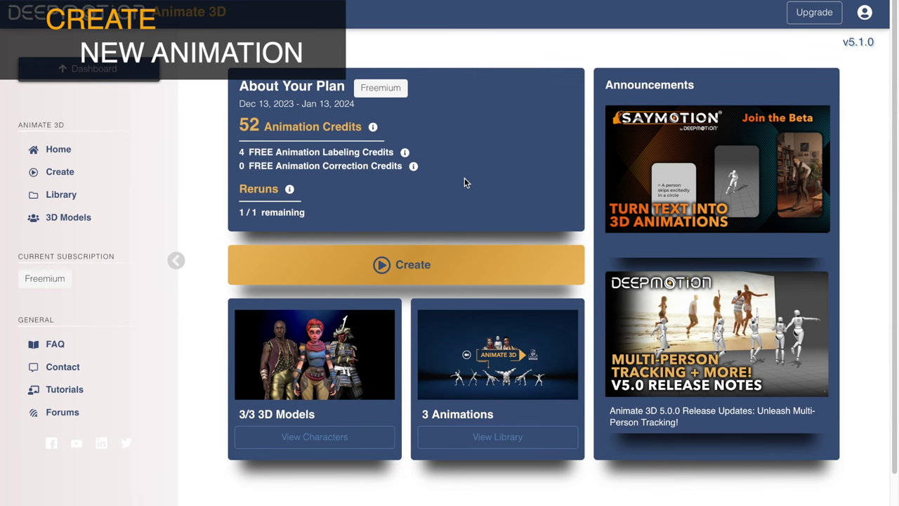
pyautogui.moveTo(375, 127)
pyautogui.moveTo(406, 153)
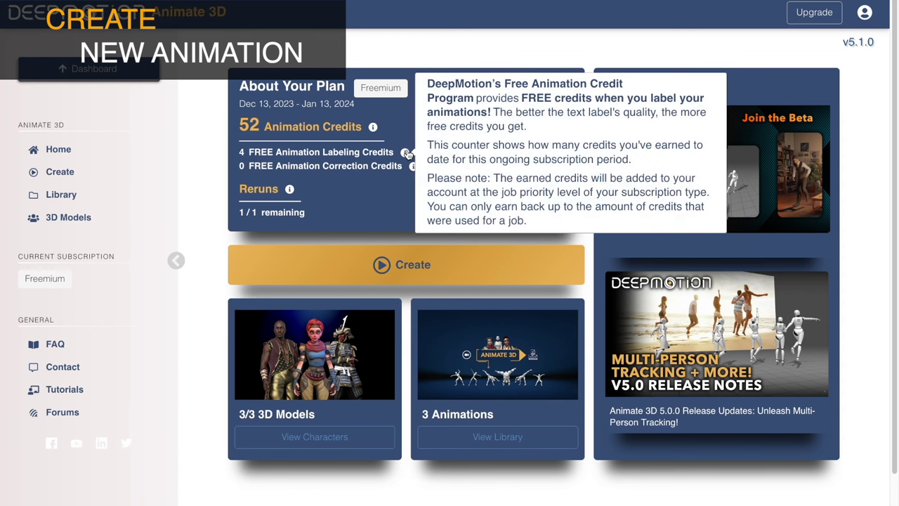
pyautogui.moveTo(413, 169)
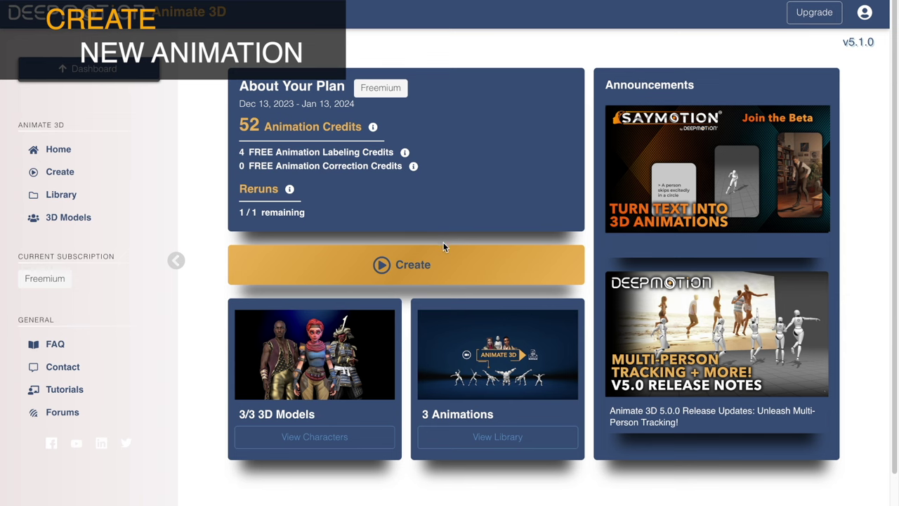
pyautogui.click(488, 266)
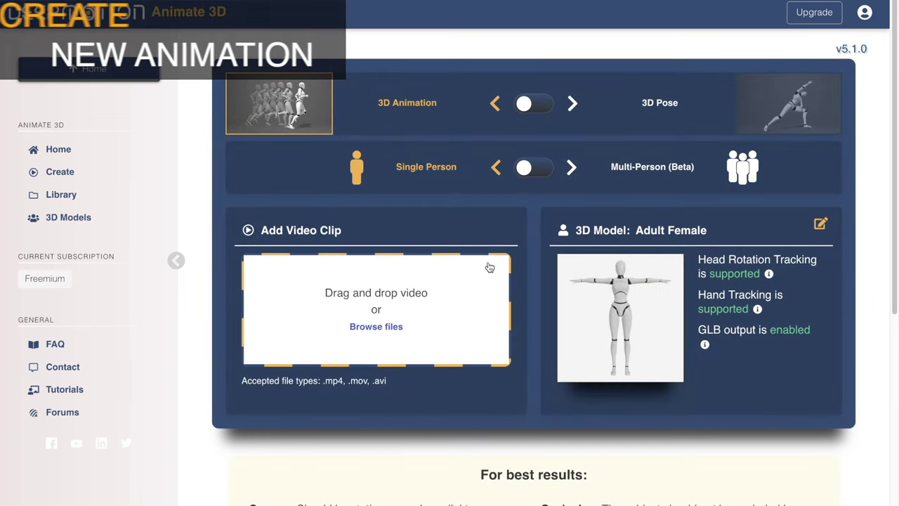
# Step: Preview the 3D Pose and Multi-Person (Beta) modes, returning to 3D Animation and Single Person
pyautogui.click(524, 104)
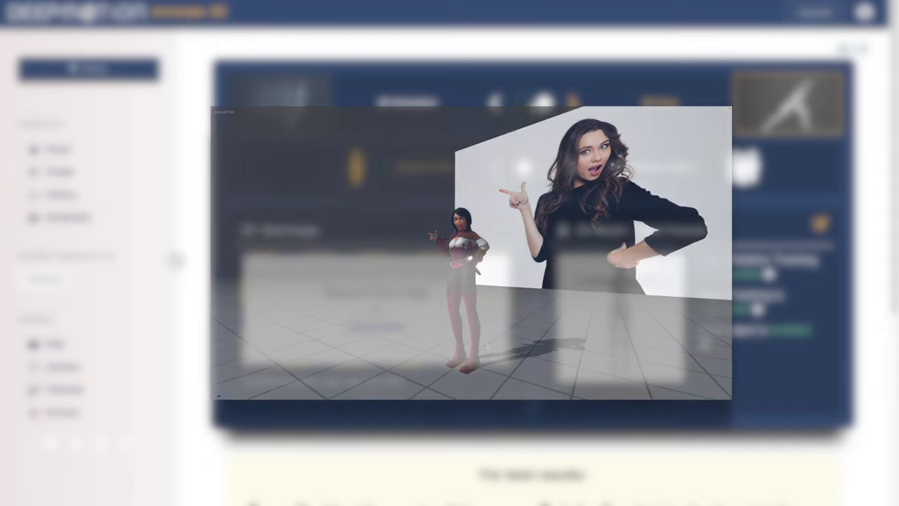
pyautogui.click(524, 104)
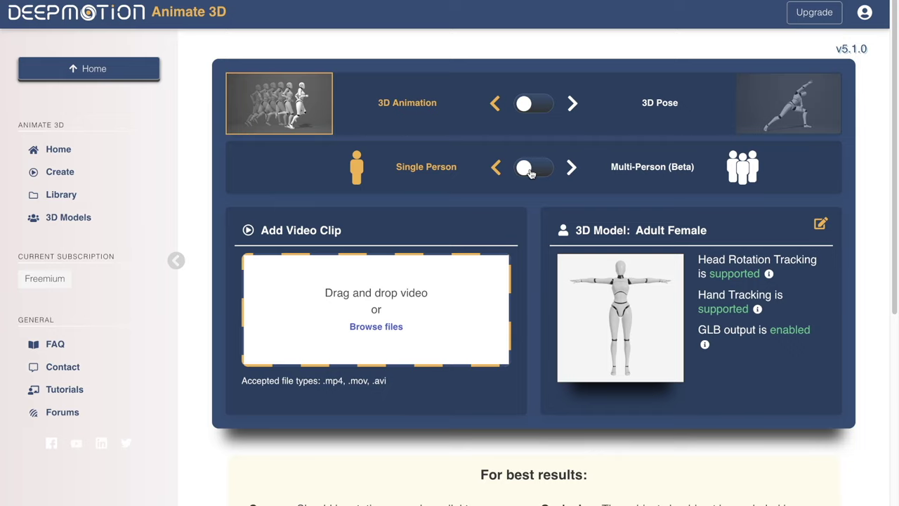
pyautogui.click(531, 169)
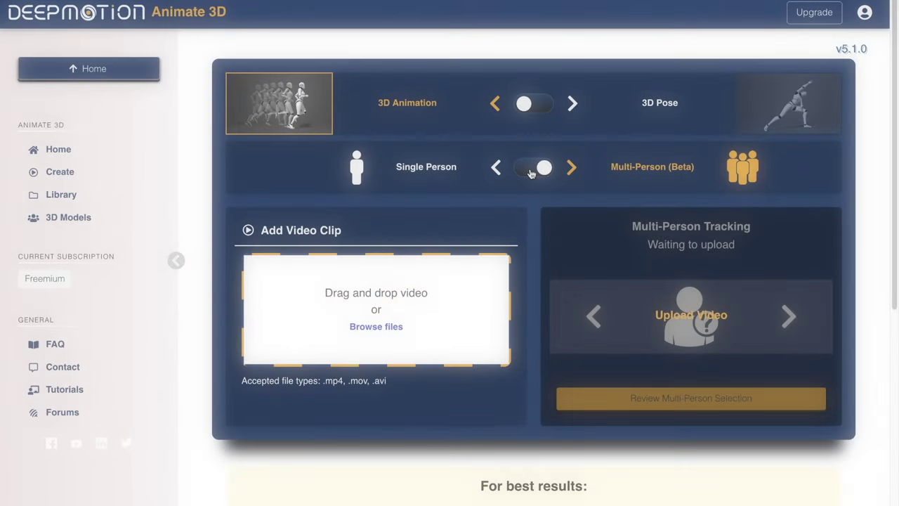
pyautogui.click(531, 169)
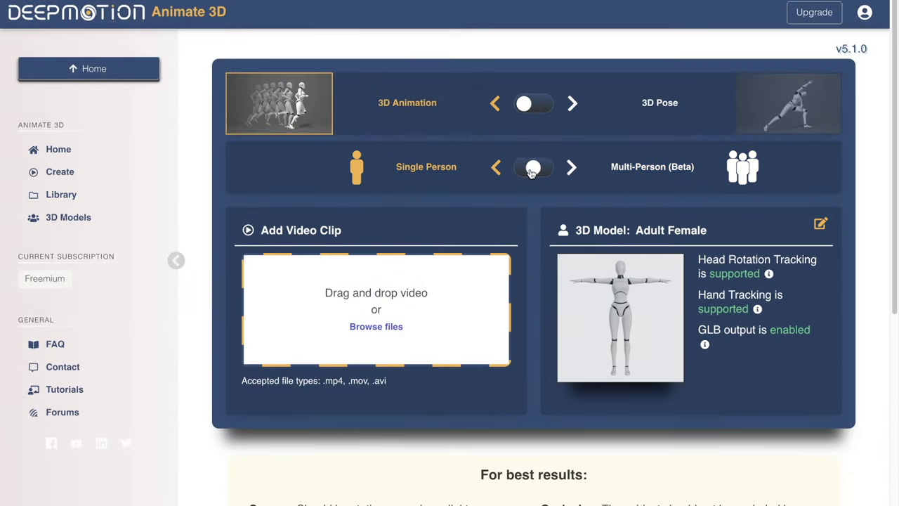
# Step: Open the 3D model editing and give the custom avatar a shoulder-length side-swept hairstyle in dark brown
pyautogui.click(819, 224)
pyautogui.scroll(-5, 685, 274)
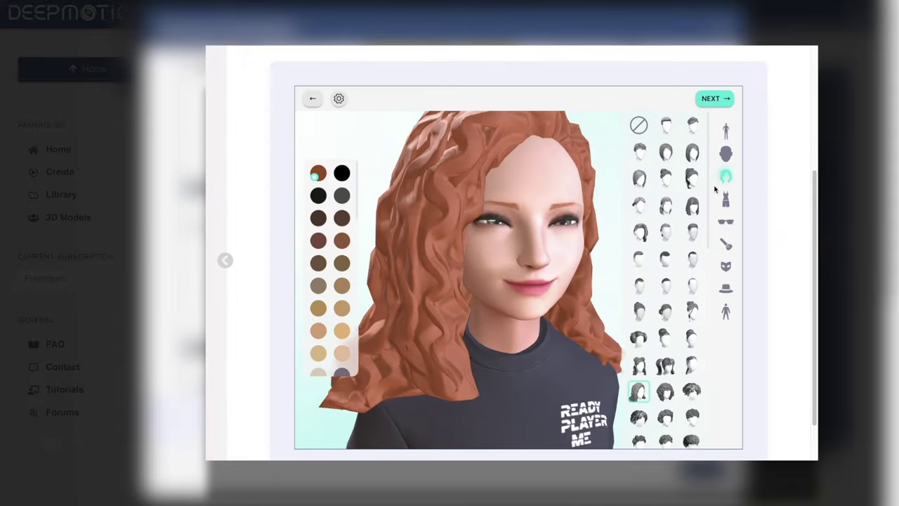
pyautogui.click(692, 177)
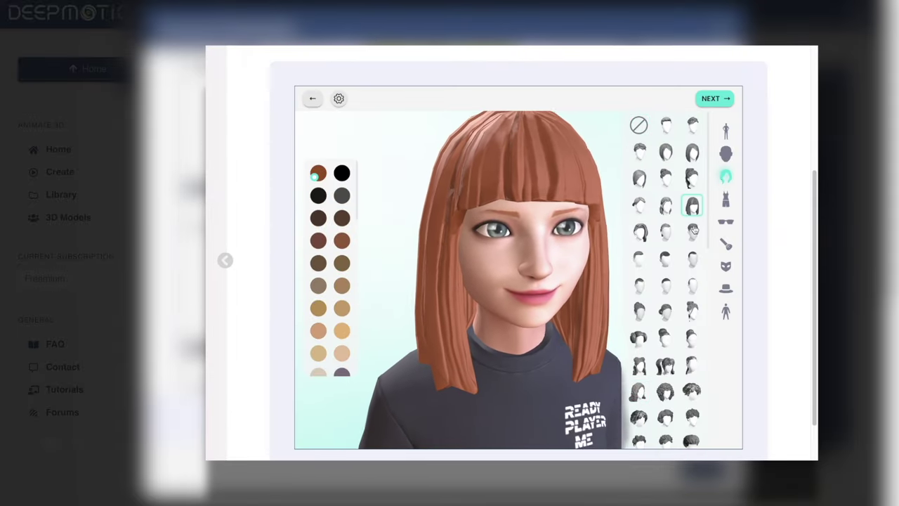
pyautogui.click(692, 153)
pyautogui.click(341, 219)
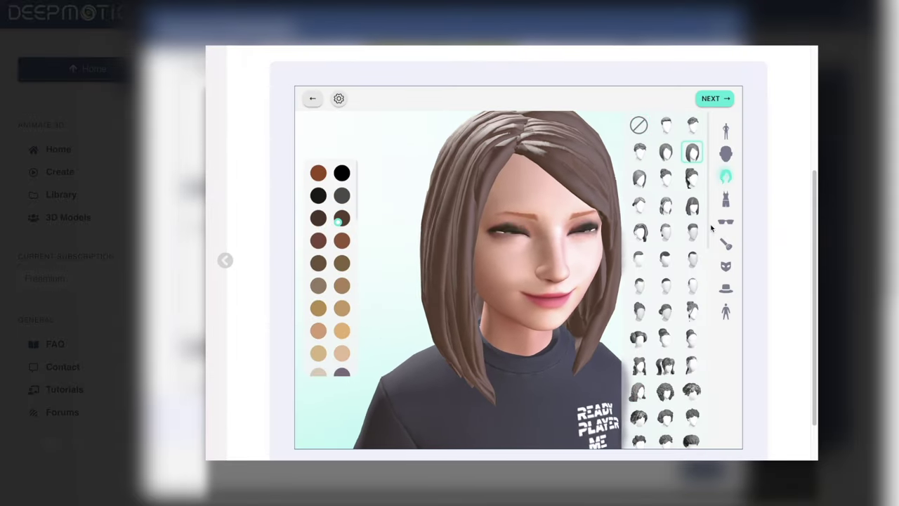
# Step: Dress the custom avatar in a plaid blazer with green lapels and tan trousers
pyautogui.click(726, 311)
pyautogui.click(727, 285)
pyautogui.click(728, 284)
pyautogui.click(660, 171)
pyautogui.click(633, 223)
pyautogui.click(660, 224)
pyautogui.click(633, 223)
pyautogui.click(607, 171)
pyautogui.scroll(5, 632, 211)
pyautogui.click(606, 201)
pyautogui.scroll(1, 660, 196)
pyautogui.click(659, 171)
pyautogui.scroll(-3, 660, 281)
pyautogui.click(633, 301)
pyautogui.click(607, 329)
pyautogui.click(661, 354)
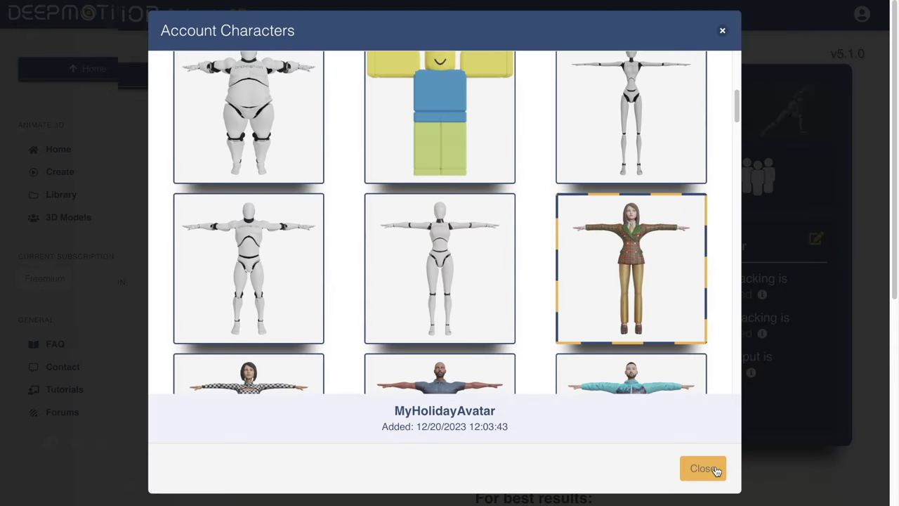
# Step: Use MyHolidayAvatar as the 3D model and add Waving.mov as the video clip
pyautogui.click(703, 469)
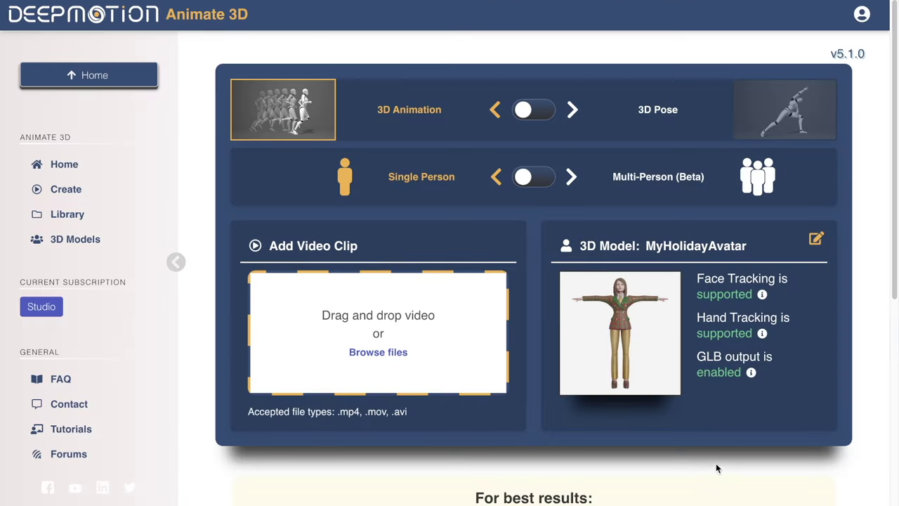
pyautogui.click(380, 353)
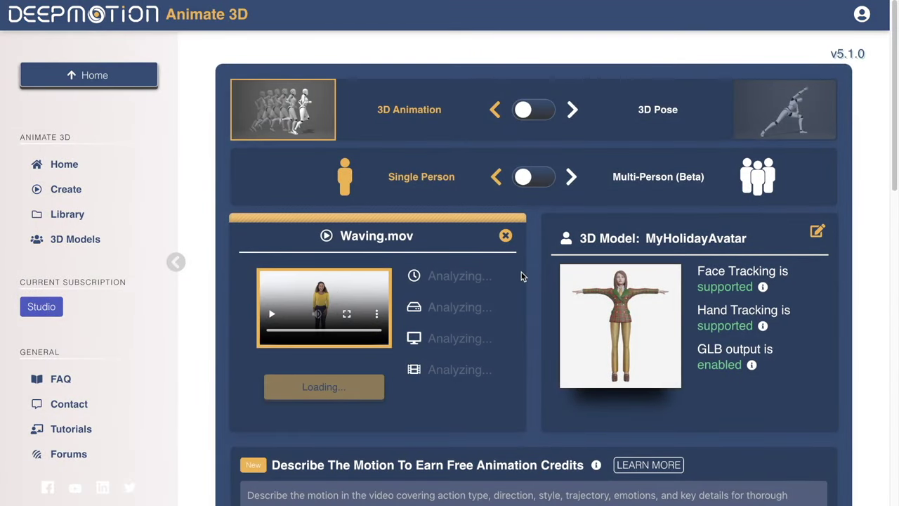
# Step: Examine the motion description section's guidance and read the Free Animation Credit Program documentation for labeling guidelines and examples
pyautogui.scroll(-2, 522, 276)
pyautogui.scroll(-5, 521, 276)
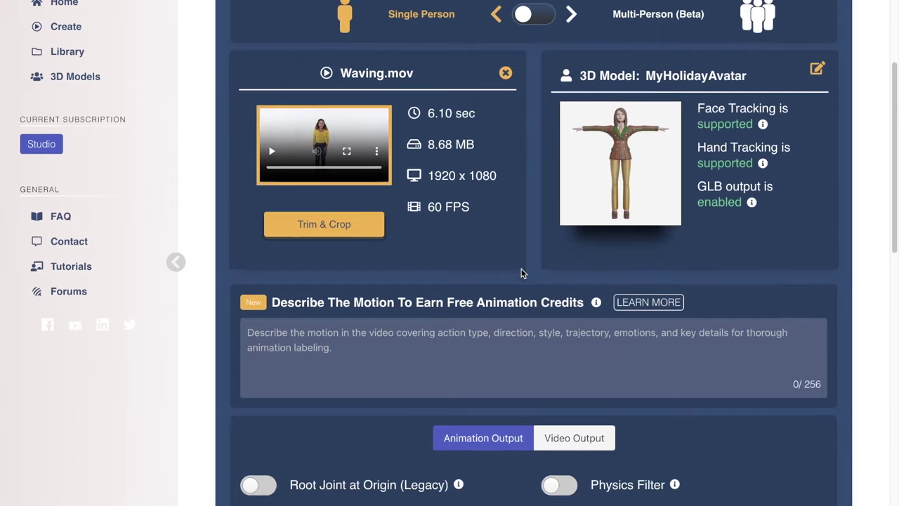
pyautogui.scroll(-3, 521, 269)
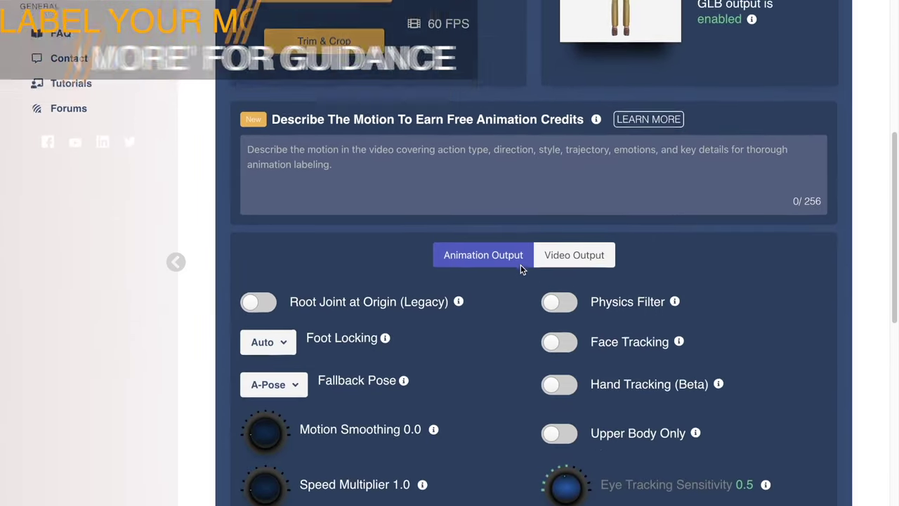
pyautogui.scroll(3, 521, 268)
pyautogui.scroll(-1, 521, 268)
pyautogui.scroll(1, 520, 265)
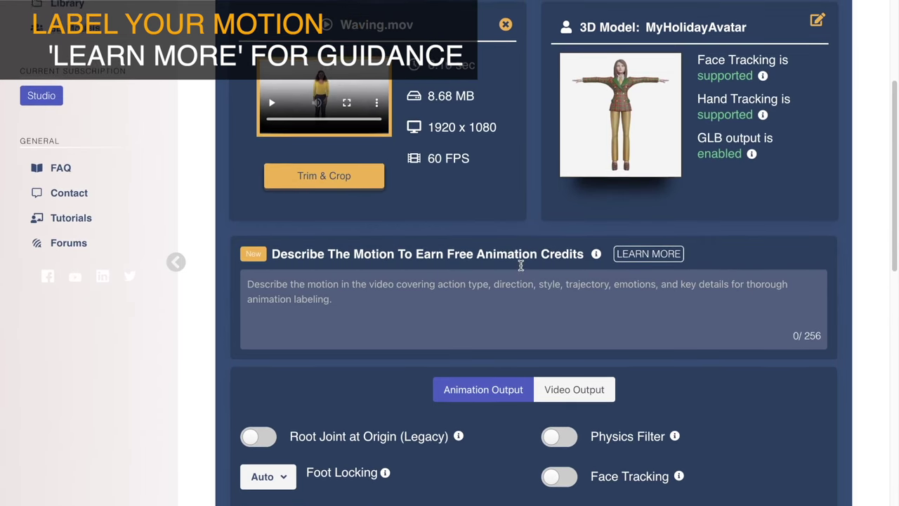
pyautogui.moveTo(598, 262)
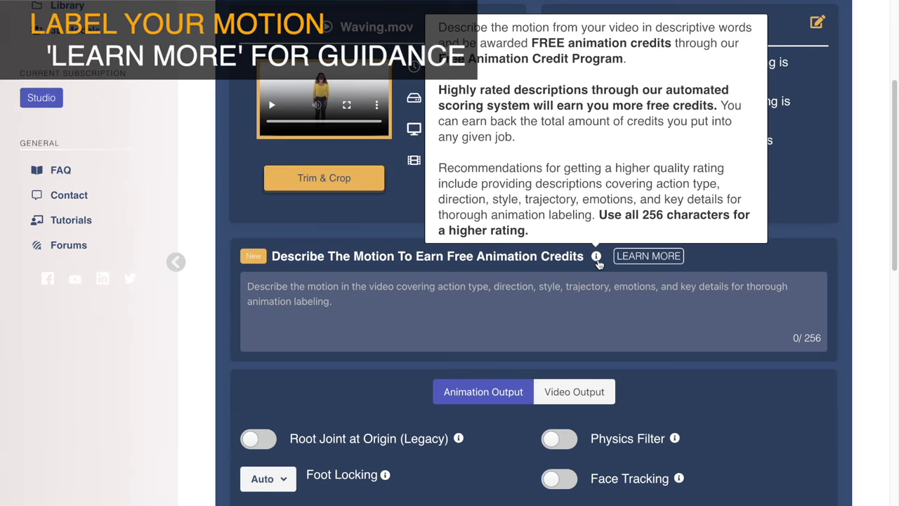
pyautogui.click(647, 257)
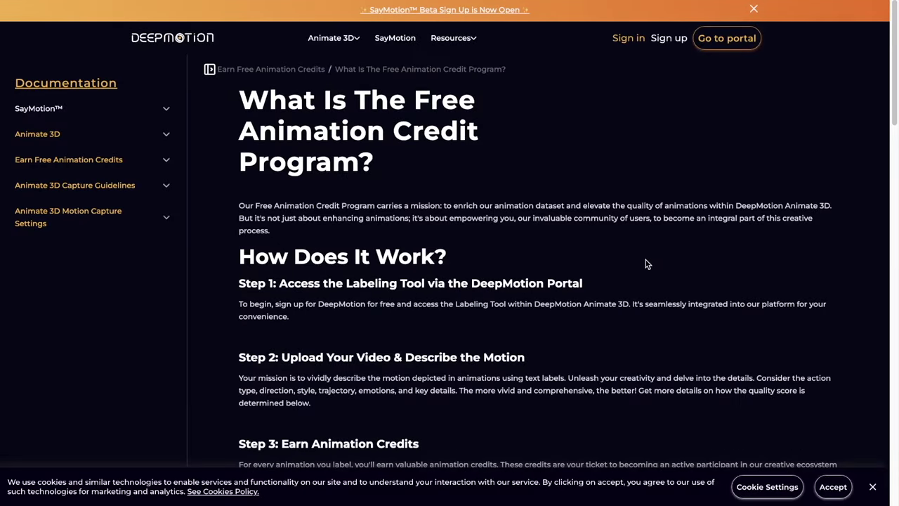
pyautogui.scroll(-10, 647, 263)
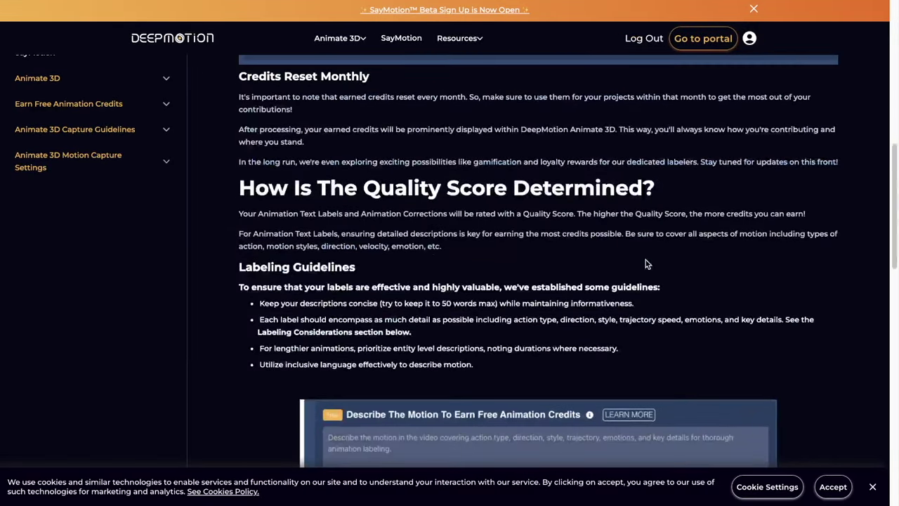
pyautogui.scroll(-7, 647, 264)
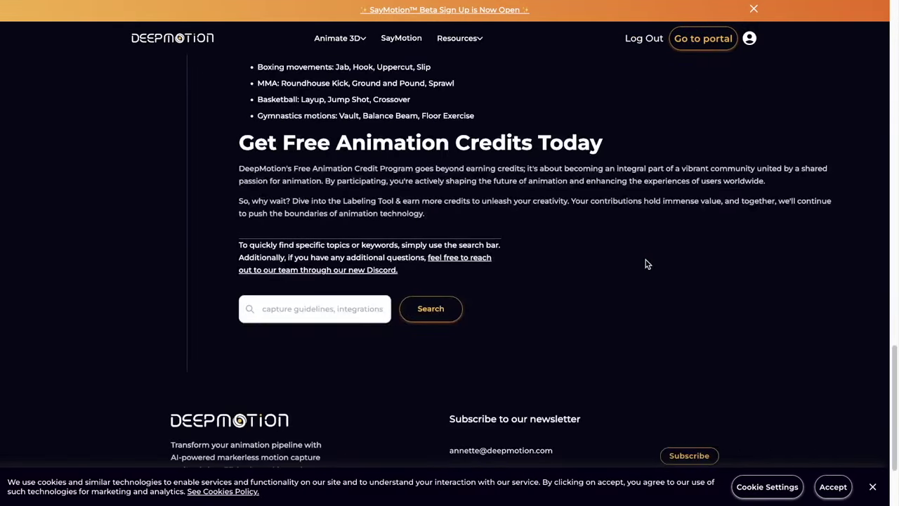
pyautogui.scroll(6, 319, 242)
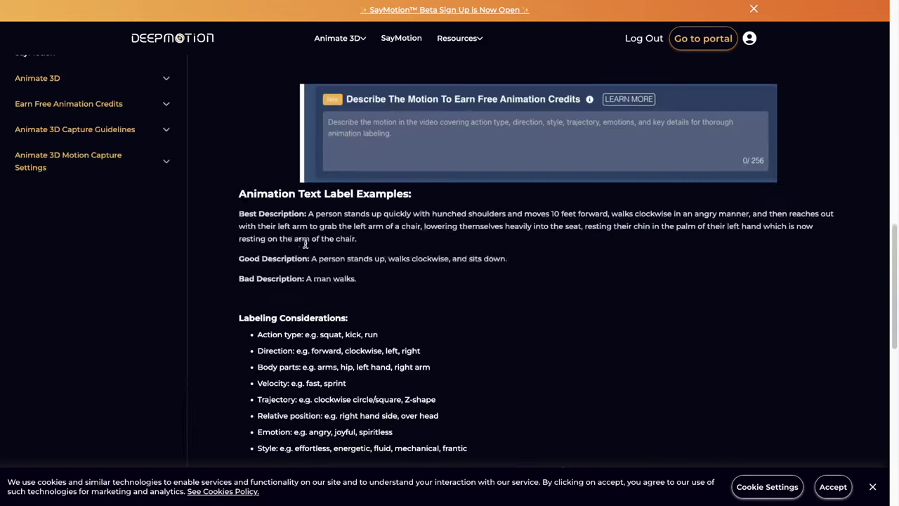
# Step: Open the Animate 3D Capture Guidelines Quick Guide and look through its video capture recommendations
pyautogui.click(116, 130)
pyautogui.click(128, 149)
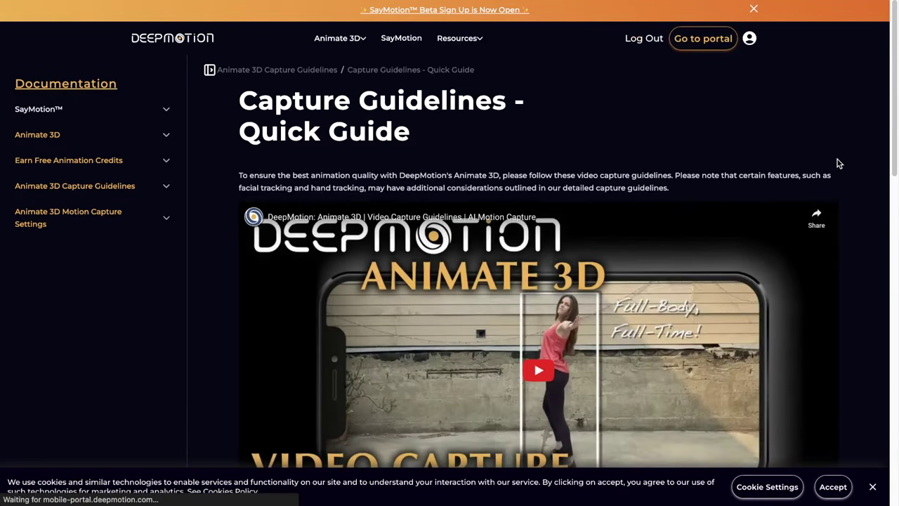
pyautogui.scroll(-3, 808, 163)
pyautogui.scroll(-3, 837, 163)
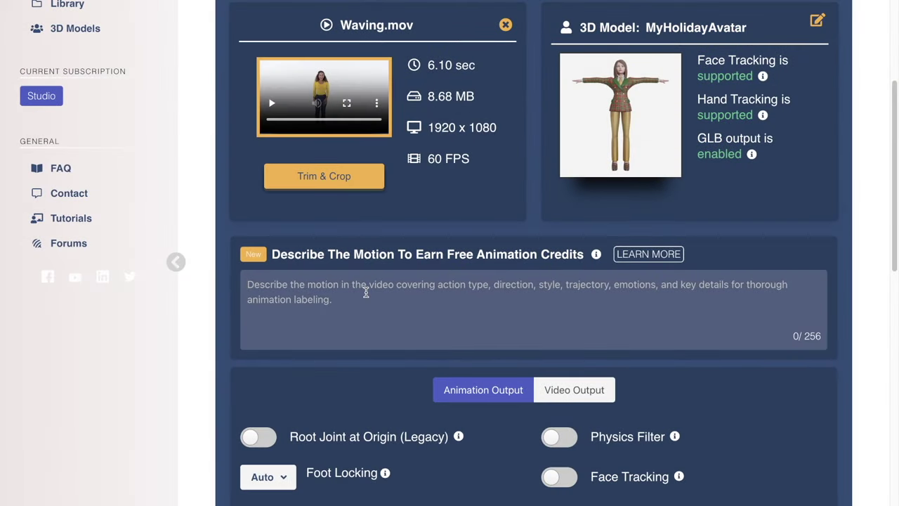
# Step: Describe the motion as "An excited woman stands straight toward the camera waving hello quickly with both hands while she bends forward slightly."
pyautogui.write('An excited woman stan')
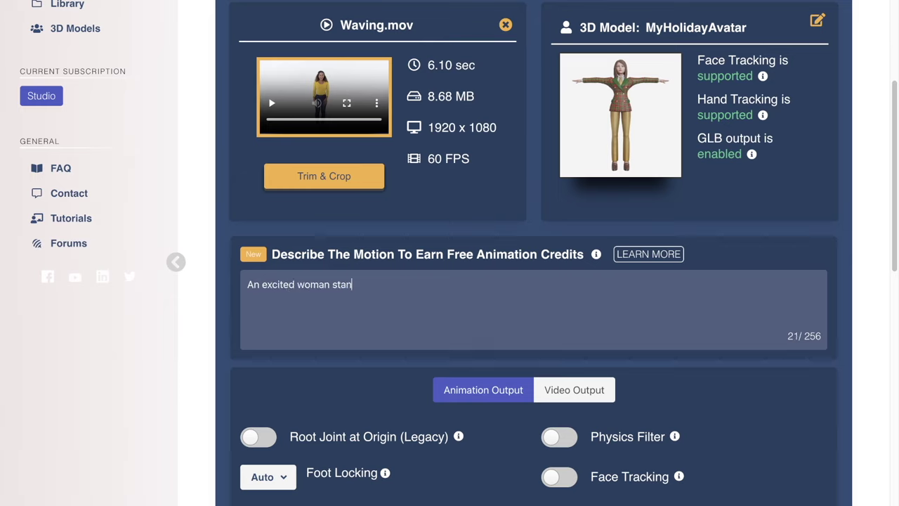
pyautogui.write('ds straight toward the camera waving hello quickly with both hand')
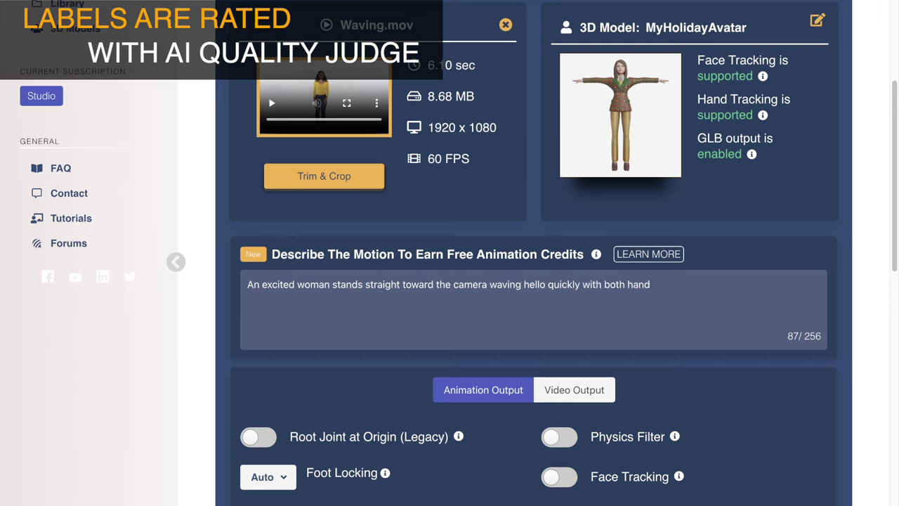
pyautogui.write('s while she bends forward slightly.')
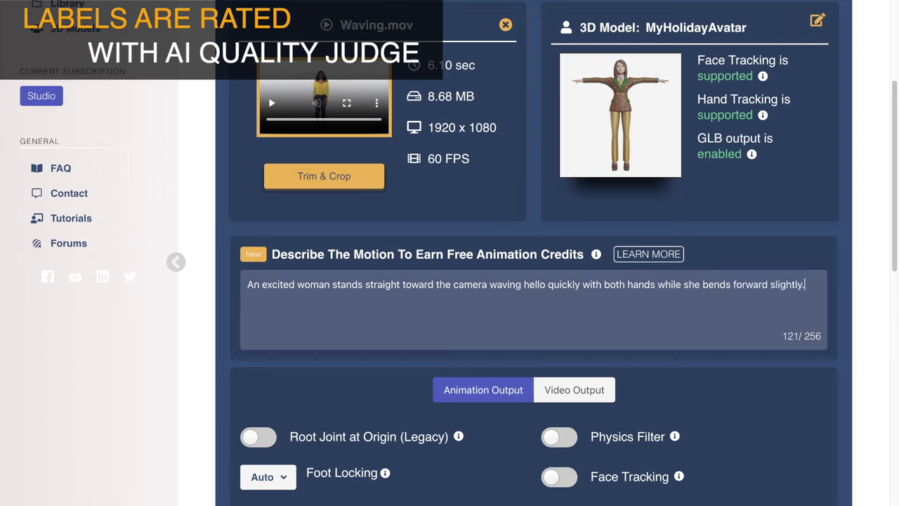
pyautogui.click(381, 312)
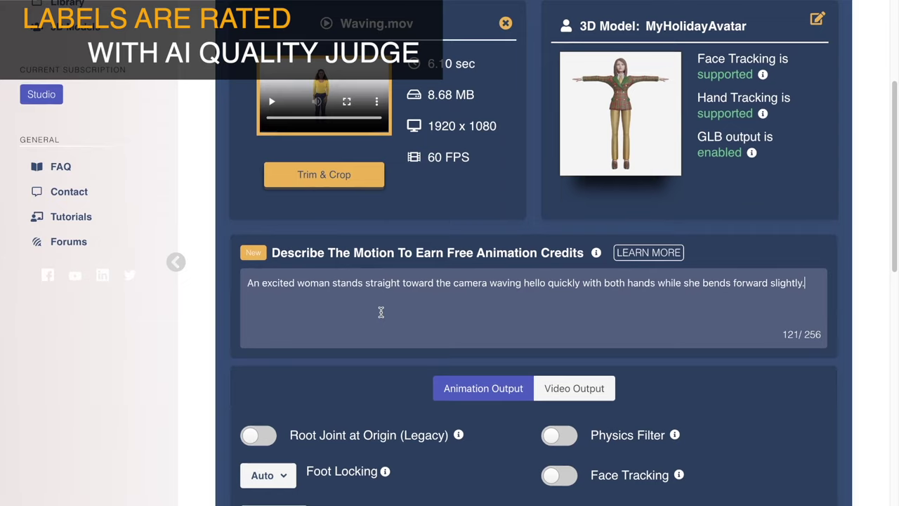
# Step: Enable Physics Filter, Face Tracking and Hand Tracking (Beta), and set Foot Locking to Always for the animation output
pyautogui.scroll(-3, 381, 312)
pyautogui.click(560, 273)
pyautogui.click(560, 312)
pyautogui.click(559, 356)
pyautogui.click(268, 313)
pyautogui.click(281, 385)
# Step: Create the Waving animation with the chosen settings and start its job
pyautogui.scroll(-2, 766, 380)
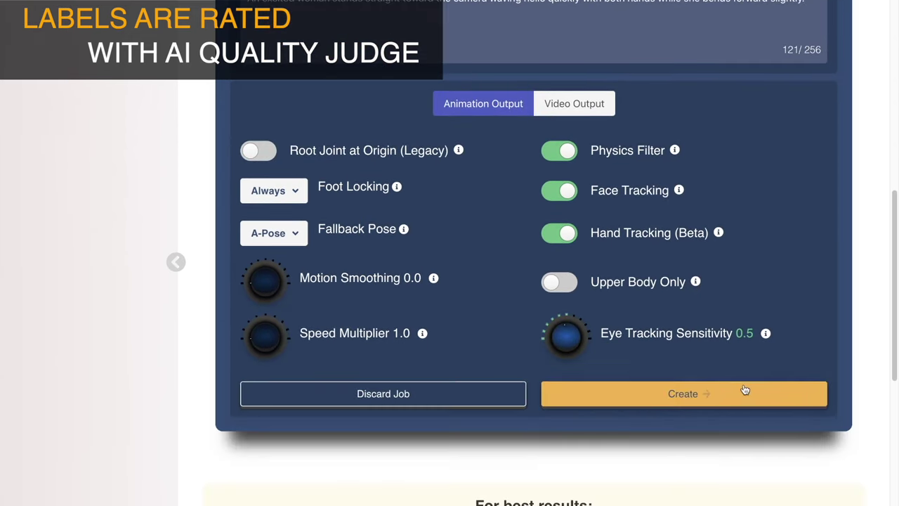
pyautogui.click(687, 391)
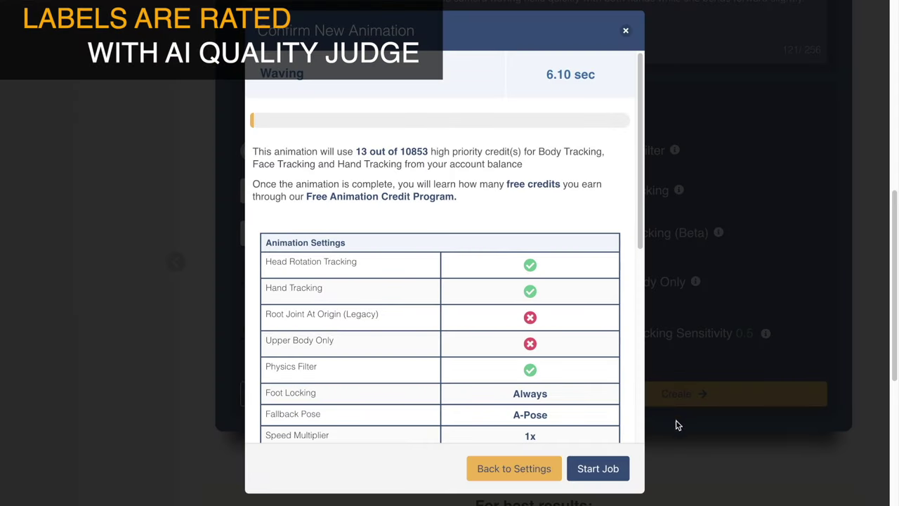
pyautogui.click(598, 468)
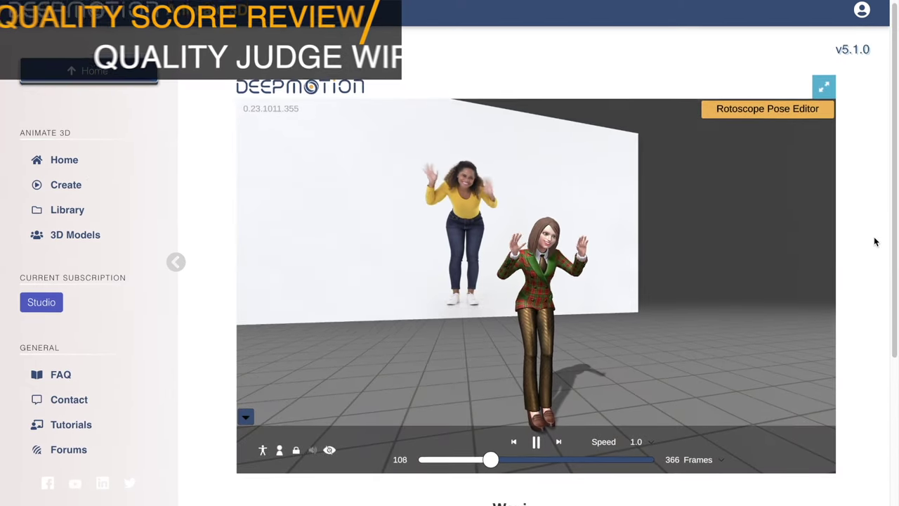
# Step: Review the credits and quality scores of the finished Waving.mov animation and read the labeling score's explanation
pyautogui.scroll(-3, 875, 242)
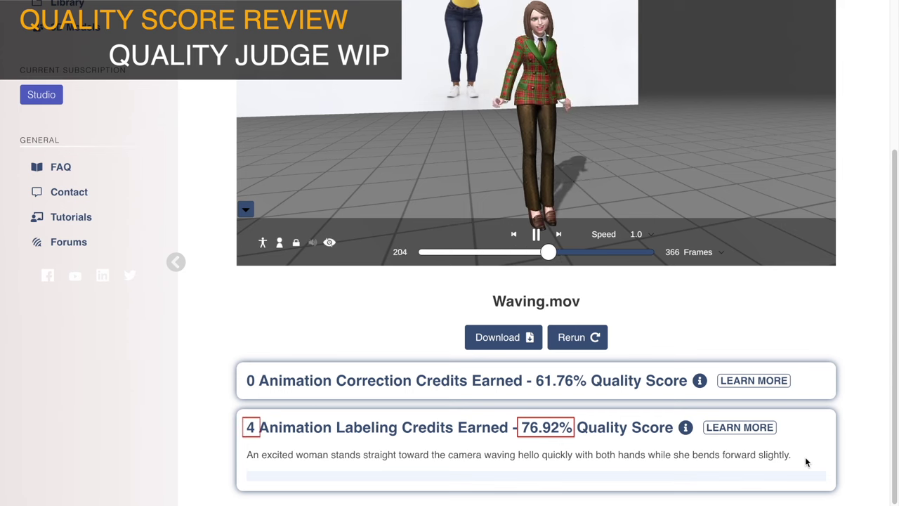
pyautogui.moveTo(686, 429)
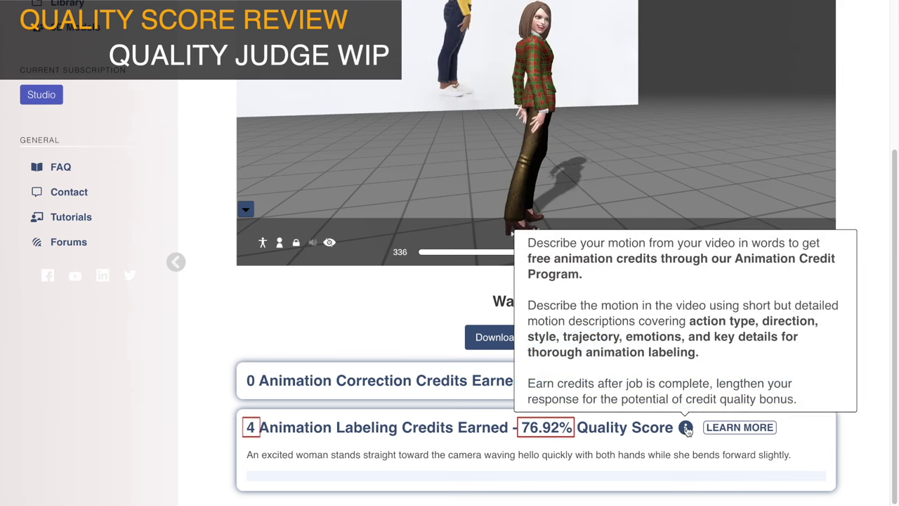
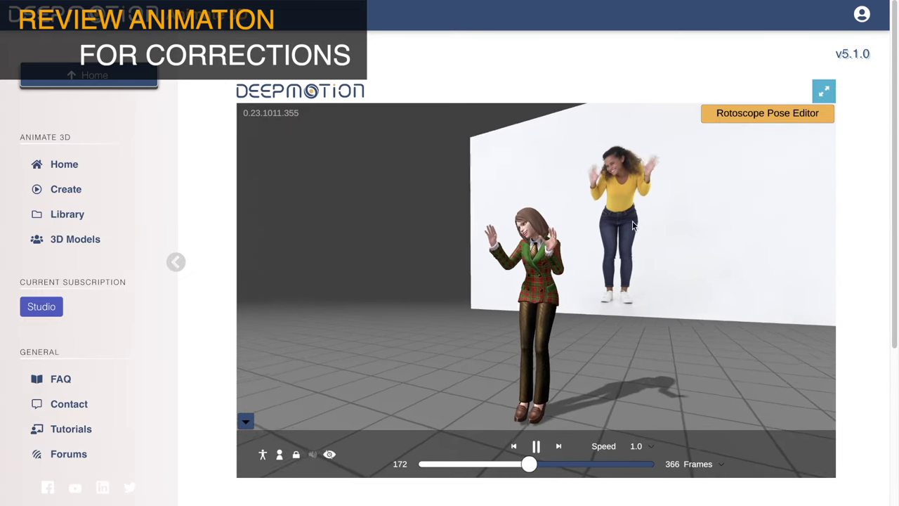
# Step: Open the Waving.mov animation in the Rotoscope Pose Editor and expand the viewer to full screen
pyautogui.moveTo(636, 222); pyautogui.dragTo(611, 232)
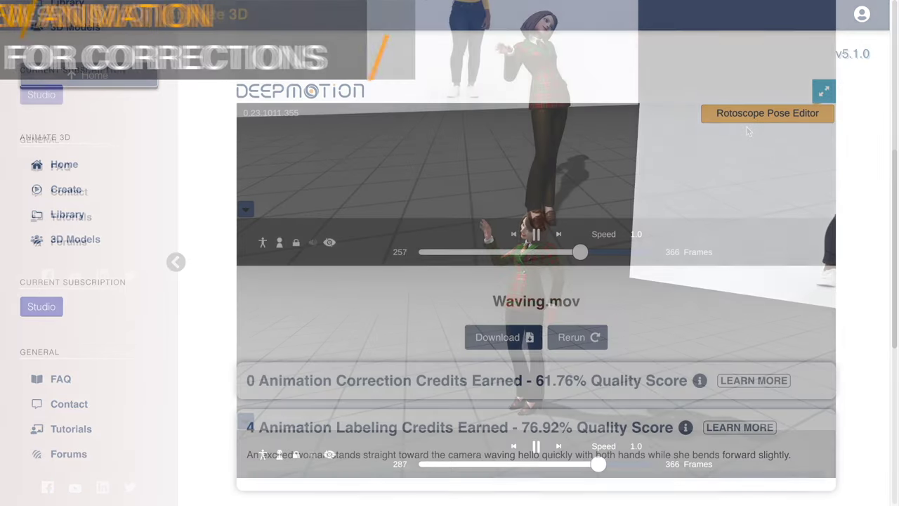
pyautogui.scroll(3, 839, 102)
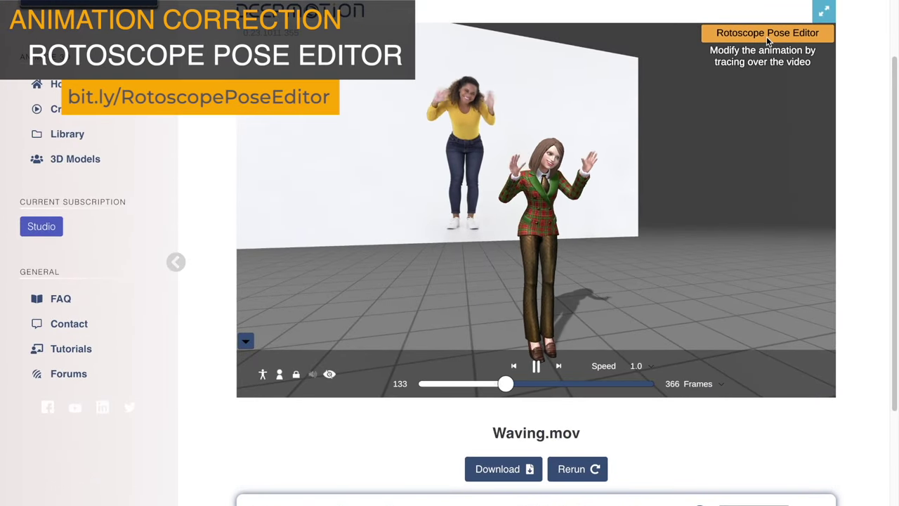
pyautogui.click(767, 33)
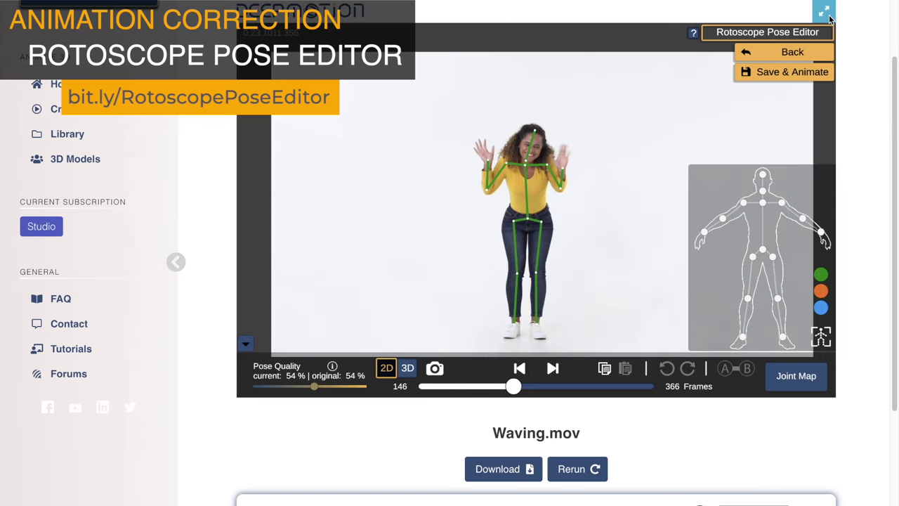
pyautogui.click(828, 15)
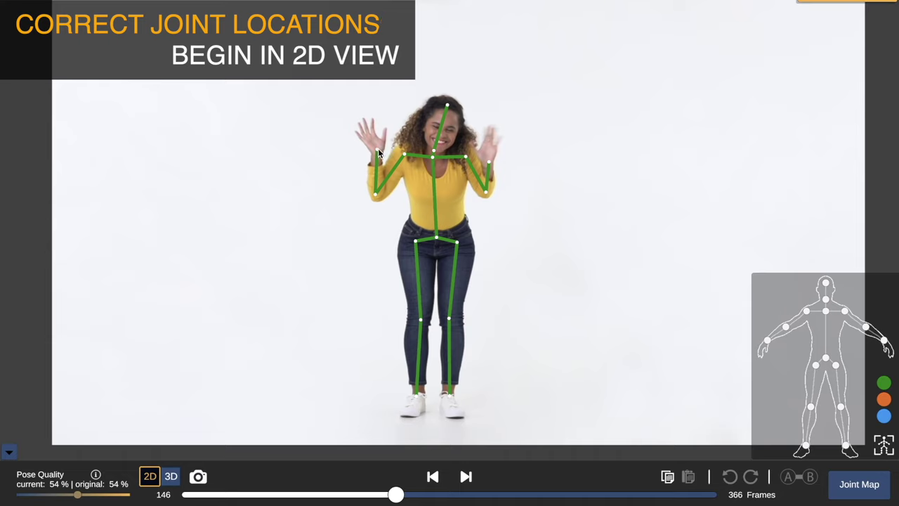
# Step: In 2D view at frame 146, align the right wrist joint with the woman's wrist, and select and copy the knee joints
pyautogui.click(378, 150)
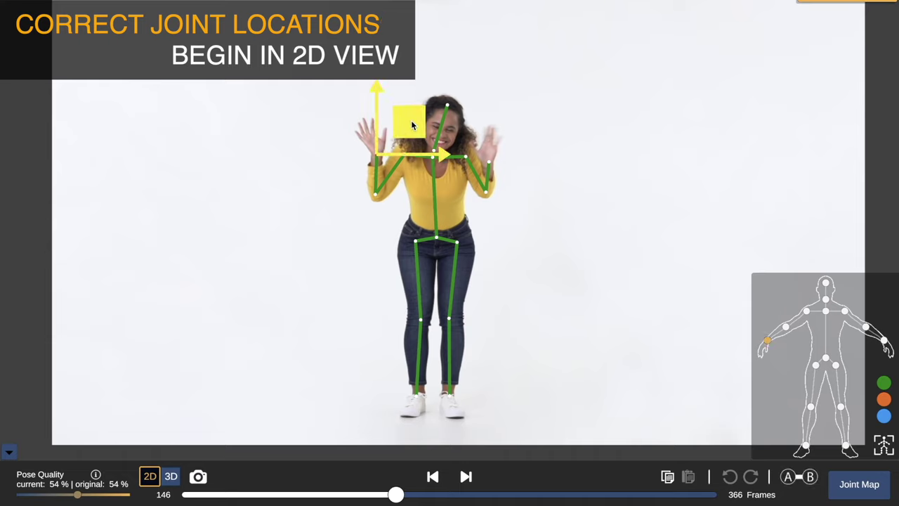
pyautogui.moveTo(412, 123); pyautogui.dragTo(413, 123)
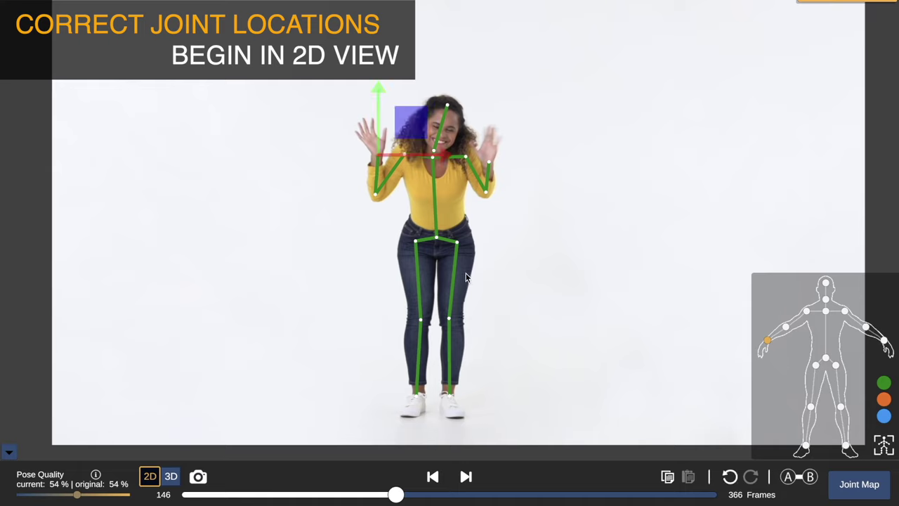
pyautogui.click(421, 321)
pyautogui.click(422, 322)
pyautogui.click(423, 321)
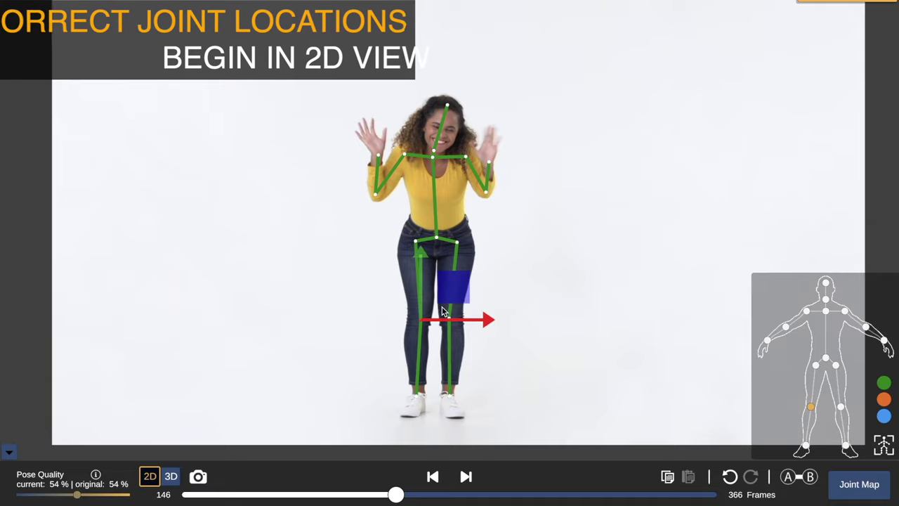
pyautogui.click(667, 476)
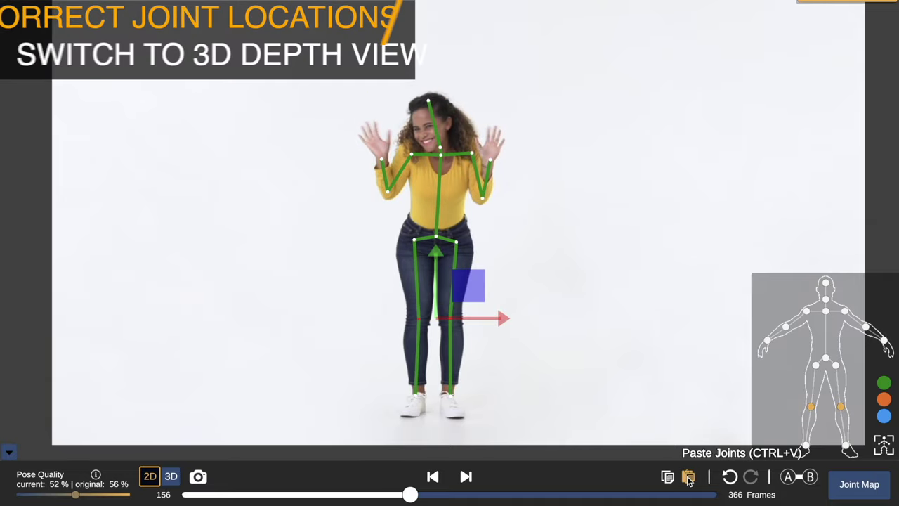
# Step: In 3D depth view at frame 188, bring the two ankle joints level in depth and shift both knees back to straighten the legs
pyautogui.click(170, 478)
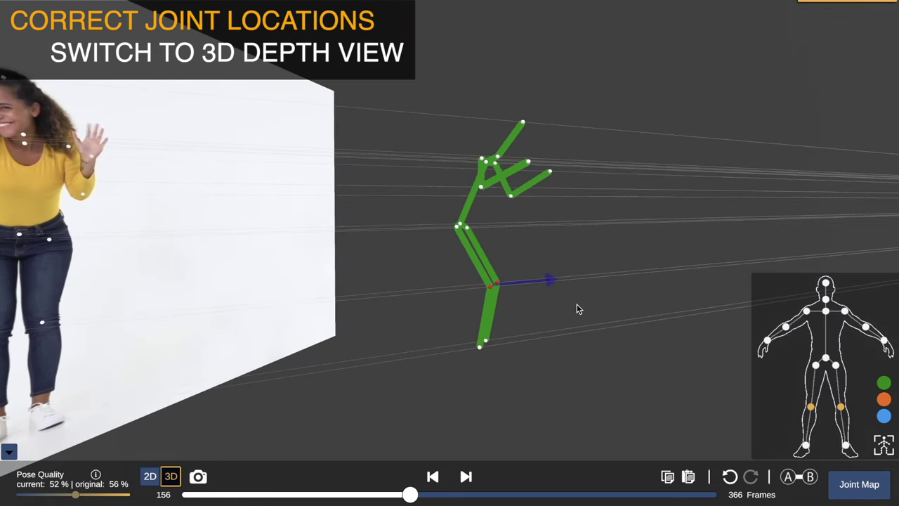
pyautogui.moveTo(409, 496); pyautogui.dragTo(456, 496)
pyautogui.click(490, 349)
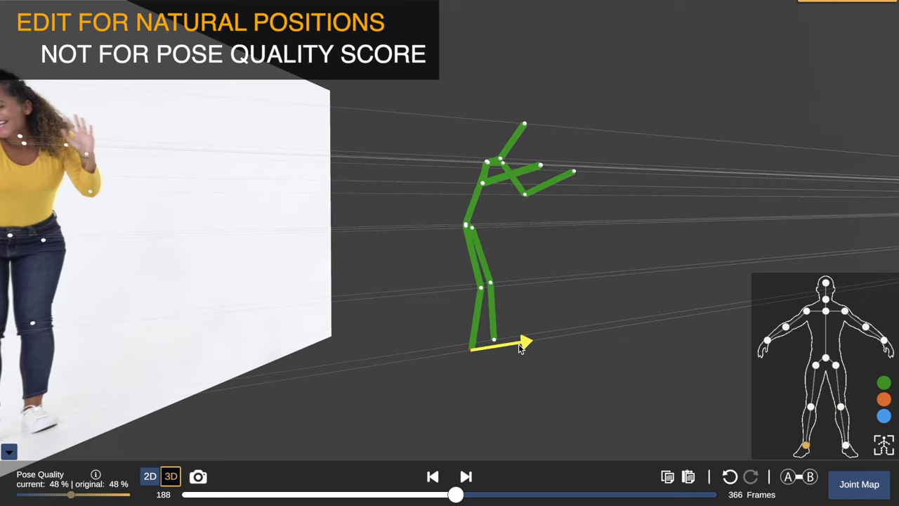
pyautogui.click(495, 341)
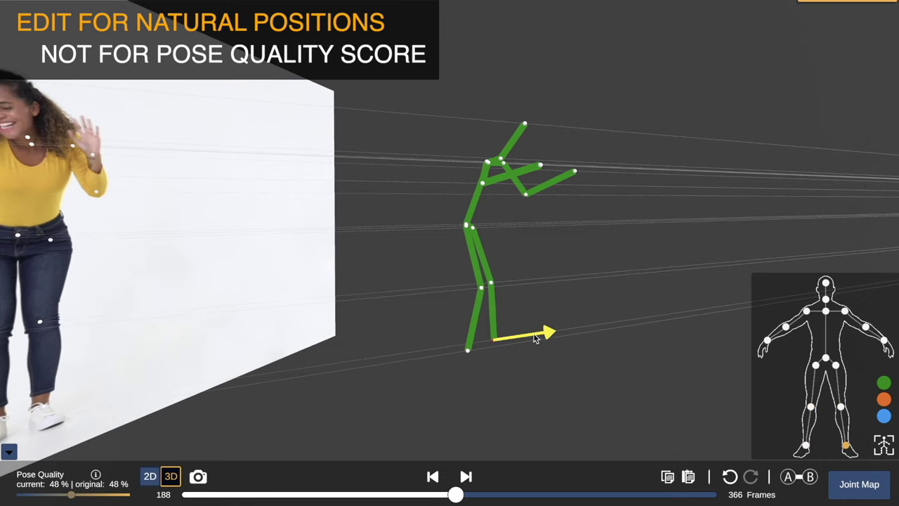
pyautogui.moveTo(535, 338); pyautogui.dragTo(528, 341)
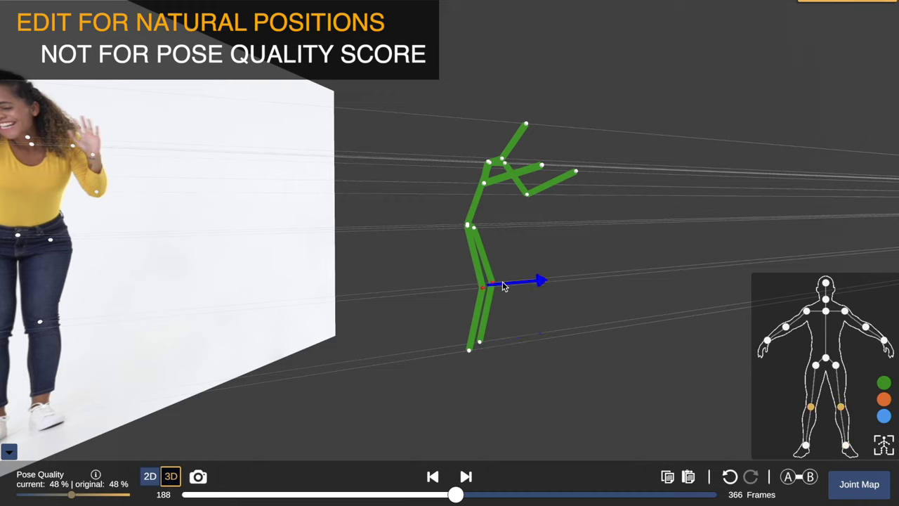
pyautogui.moveTo(528, 285); pyautogui.dragTo(520, 288)
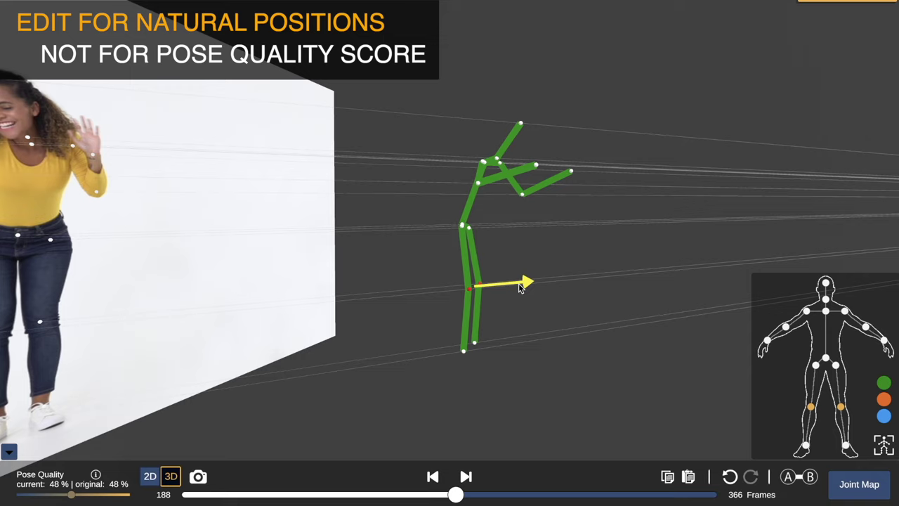
# Step: Add both ankles to the knee selection, copy the joints from frame 188 and paste them onto frame 189
pyautogui.keyDown('shift'); pyautogui.click(464, 352); pyautogui.keyUp('shift')
pyautogui.keyDown('shift'); pyautogui.click(476, 344); pyautogui.keyUp('shift')
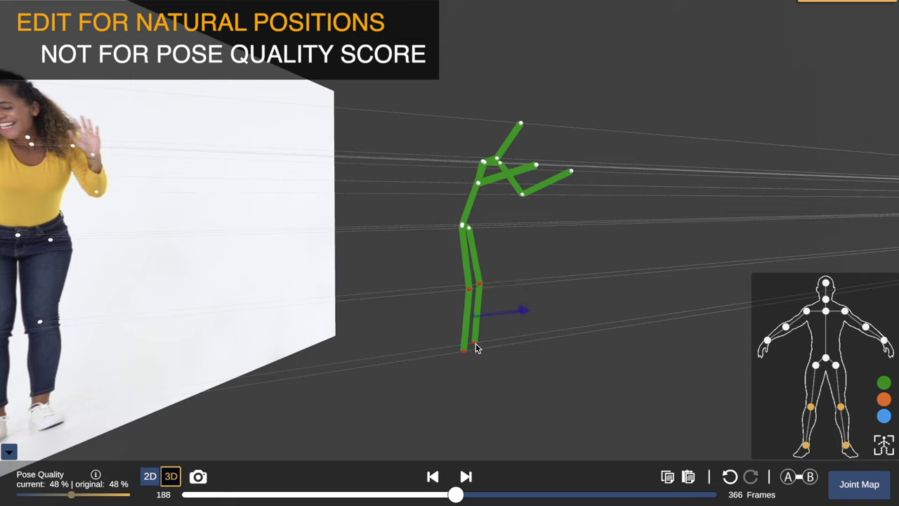
pyautogui.click(667, 478)
pyautogui.press('Right')
pyautogui.click(689, 477)
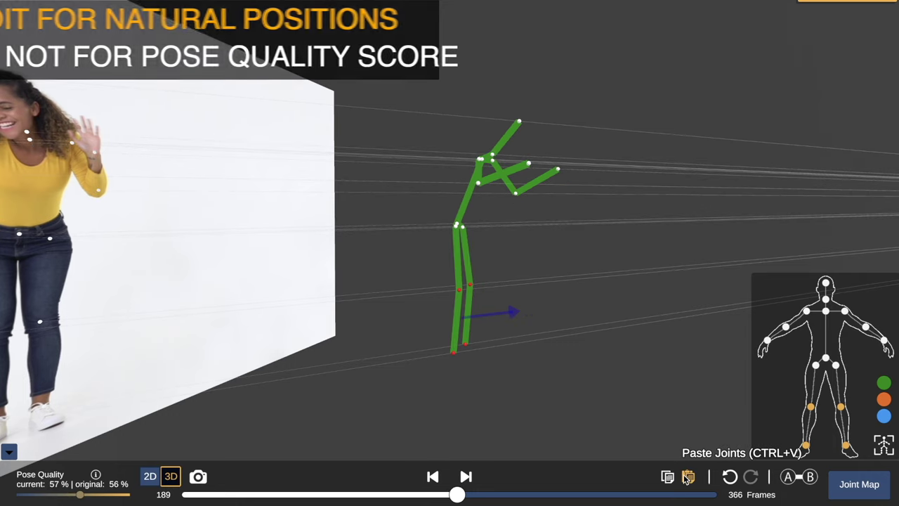
# Step: Paste the copied knee and ankle joints onto the following frames, including 192 through 195
pyautogui.press('Right')
pyautogui.press('Right')
pyautogui.press('Right')
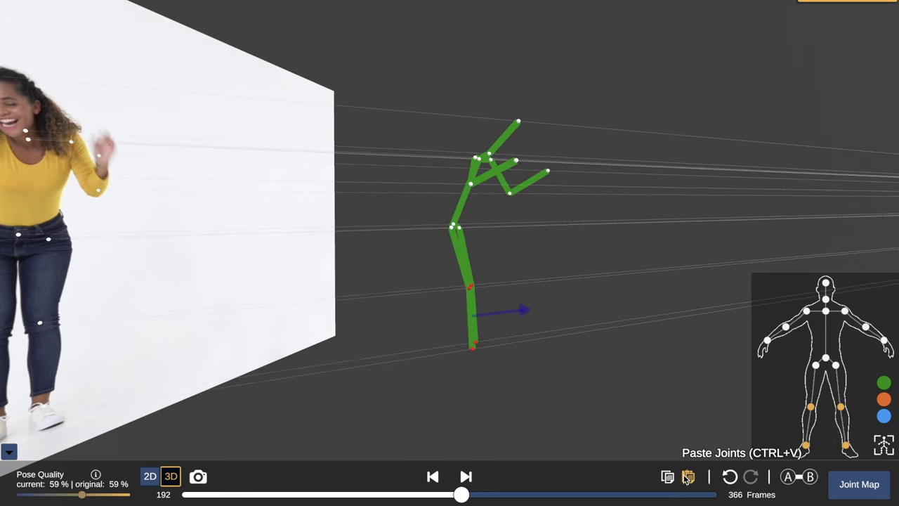
pyautogui.click(688, 478)
pyautogui.press('Right')
pyautogui.click(688, 478)
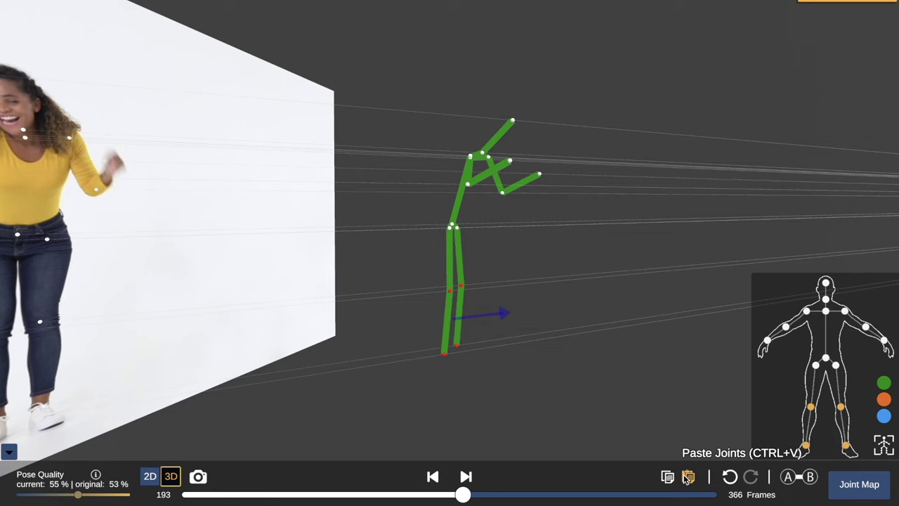
pyautogui.press('Right')
pyautogui.click(688, 478)
pyautogui.press('Right')
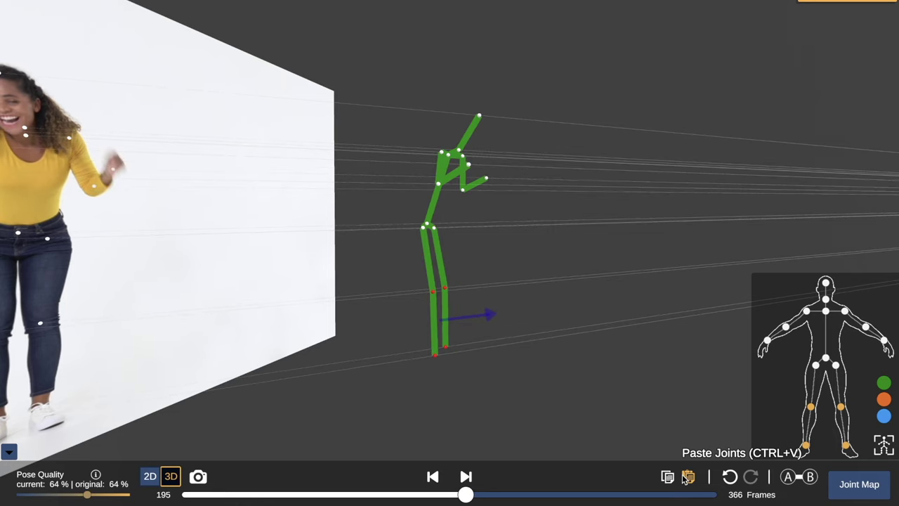
pyautogui.click(688, 478)
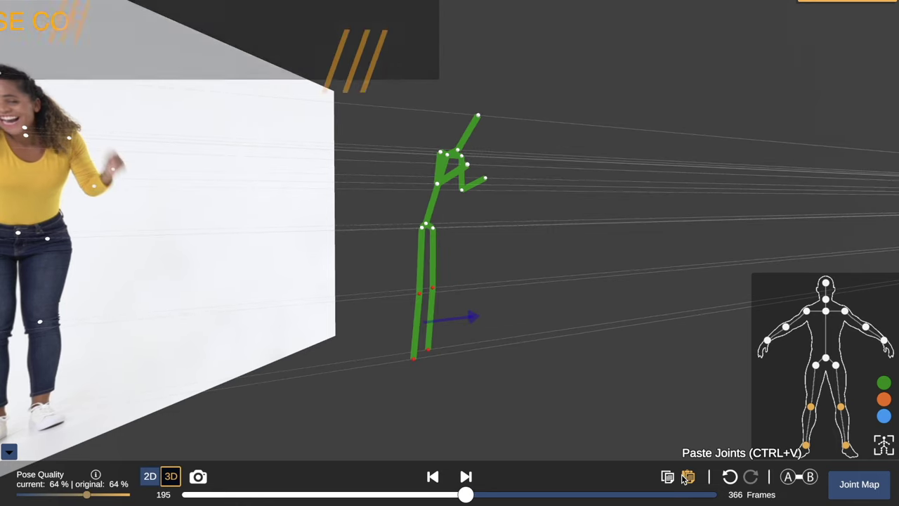
# Step: Carry the copied knee and ankle joint positions forward frame by frame from frame 196 to frame 207
pyautogui.press('Left')
pyautogui.press('Right')
pyautogui.press('Right')
pyautogui.press('Right')
pyautogui.press('Right')
pyautogui.press('Right')
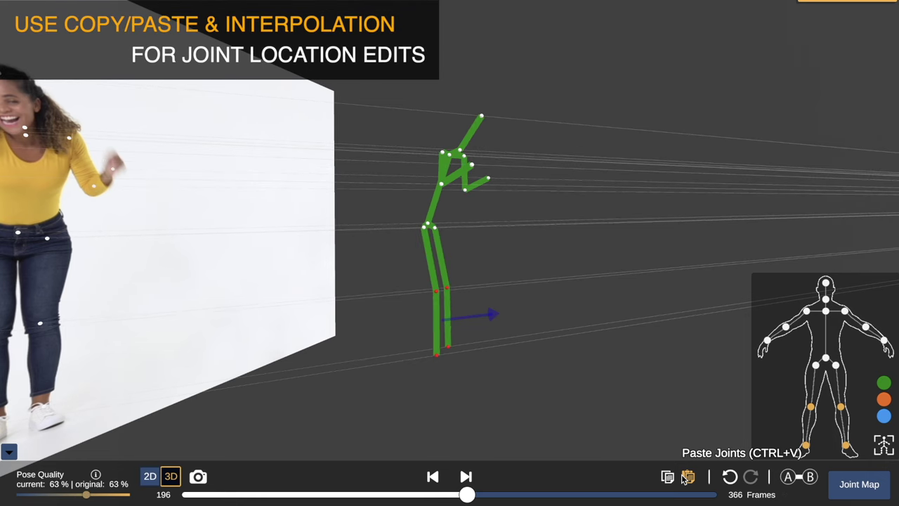
pyautogui.press('Right')
pyautogui.press('Right')
pyautogui.press('Right')
pyautogui.press('Right')
pyautogui.press('Right')
pyautogui.press('Right')
pyautogui.press('Right')
pyautogui.press('Right')
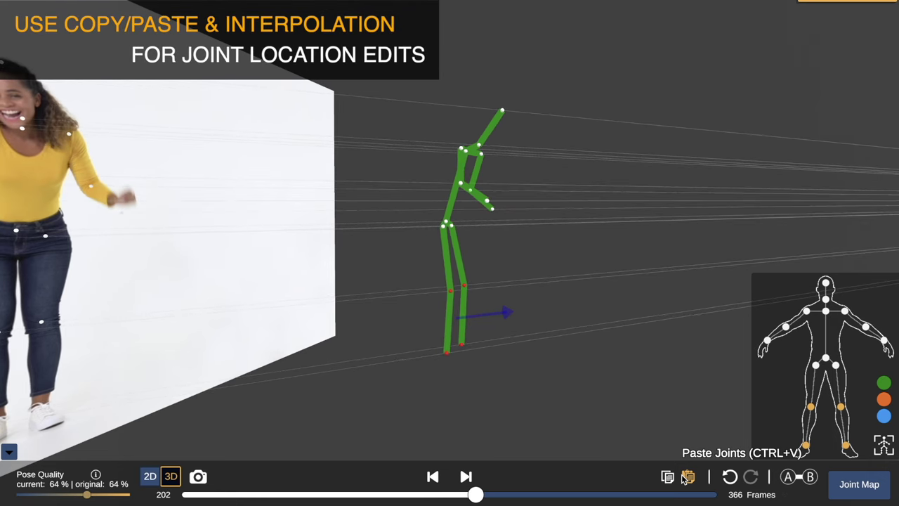
pyautogui.press('Right')
pyautogui.press('Right')
pyautogui.press('Right')
pyautogui.press('Right')
pyautogui.press('Right')
pyautogui.press('Right')
pyautogui.press('Right')
pyautogui.press('Right')
pyautogui.press('Right')
pyautogui.press('Right')
pyautogui.press('Right')
pyautogui.press('Right')
pyautogui.press('Right')
pyautogui.press('Right')
pyautogui.press('Right')
pyautogui.press('Right')
pyautogui.press('Right')
pyautogui.press('Right')
pyautogui.press('Right')
pyautogui.press('Right')
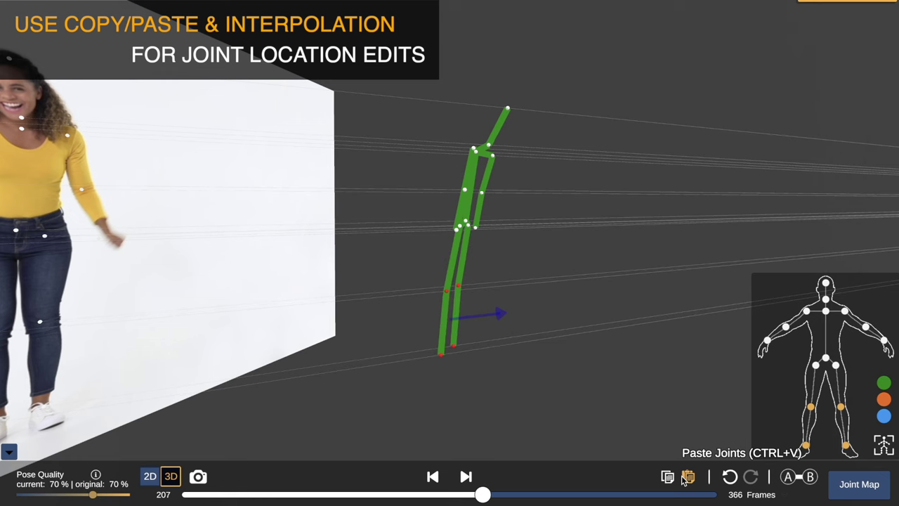
# Step: Start an A–B interpolation for both knee joints and move along the timeline from frame 235
pyautogui.click(789, 478)
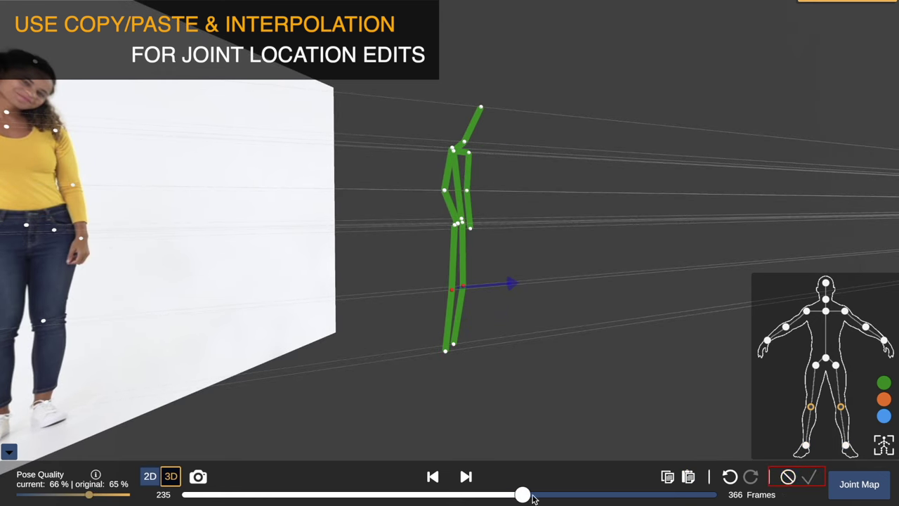
pyautogui.moveTo(523, 495)
pyautogui.mouseDown()
pyautogui.moveTo(627, 496)
pyautogui.moveTo(488, 495)
pyautogui.moveTo(524, 495)
pyautogui.mouseUp()
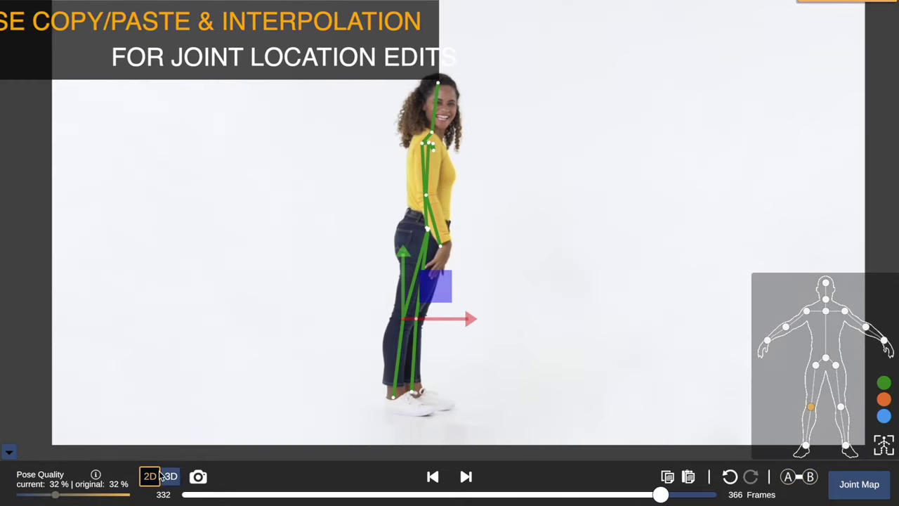
# Step: Check the pose at frame 332 in 3D, select the left wrist joint and lower it along the arm in 2D view
pyautogui.click(166, 476)
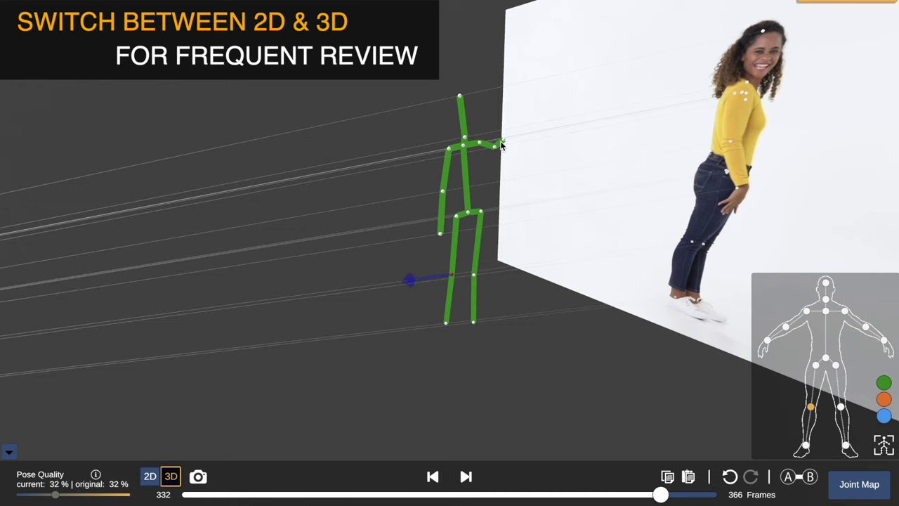
pyautogui.click(502, 143)
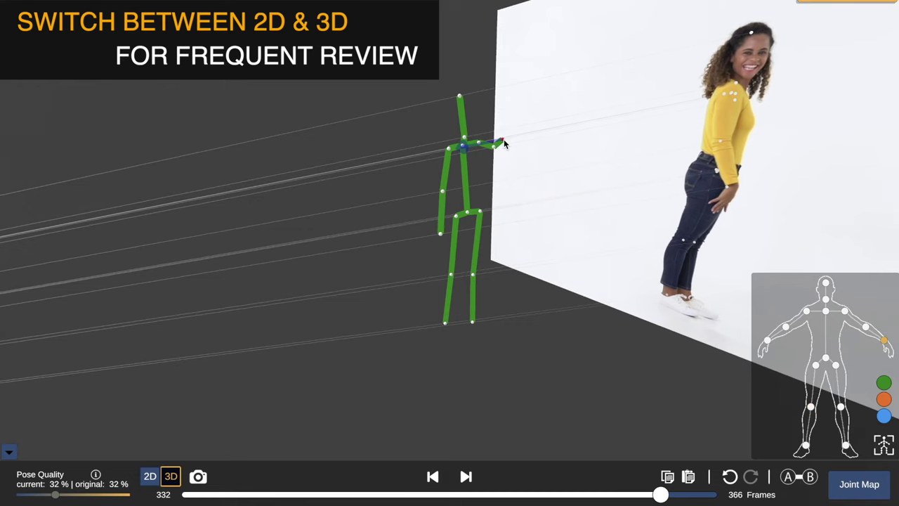
pyautogui.click(150, 477)
pyautogui.moveTo(473, 134); pyautogui.dragTo(481, 174)
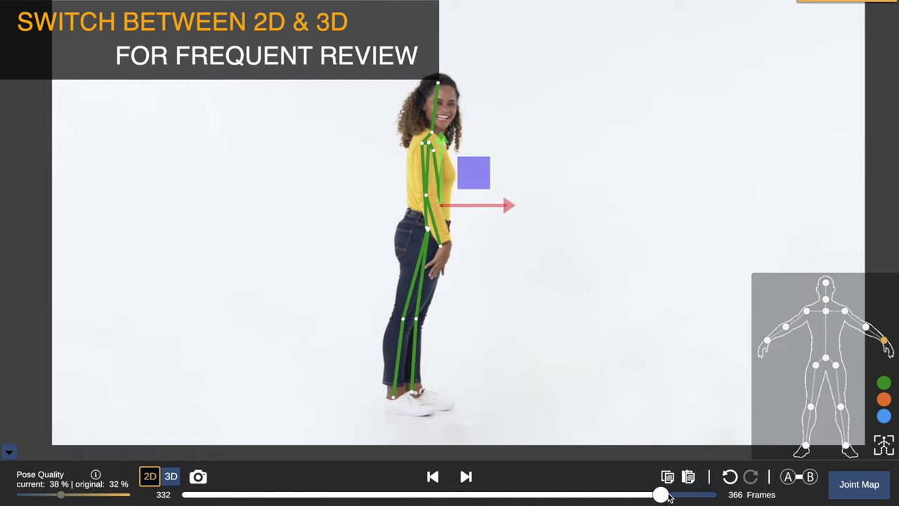
# Step: At frame 339, check the left arm in 3D and move the left wrist joint down beside the visible wrist in 2D
pyautogui.moveTo(667, 495)
pyautogui.mouseDown()
pyautogui.moveTo(612, 497)
pyautogui.moveTo(692, 497)
pyautogui.moveTo(675, 500)
pyautogui.mouseUp()
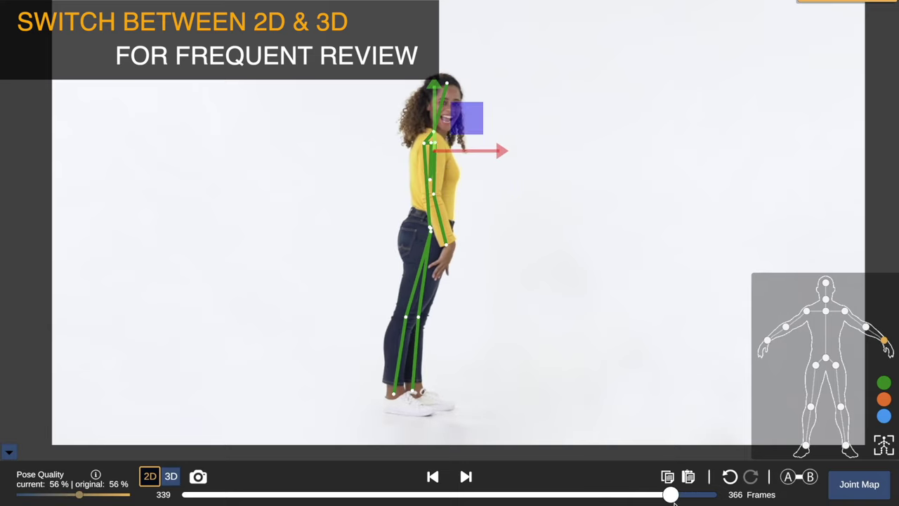
pyautogui.click(171, 476)
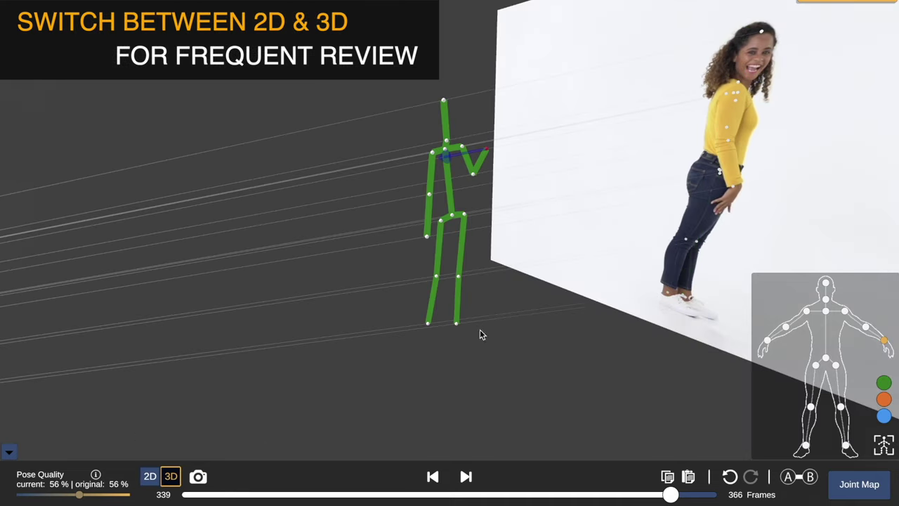
pyautogui.click(149, 478)
pyautogui.click(446, 242)
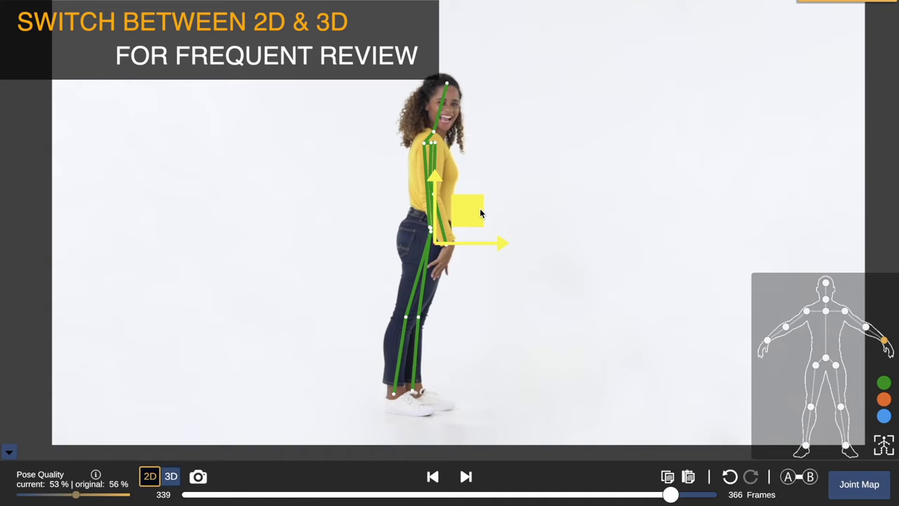
pyautogui.moveTo(480, 208)
pyautogui.mouseDown()
pyautogui.moveTo(495, 193)
pyautogui.moveTo(487, 201)
pyautogui.mouseUp()
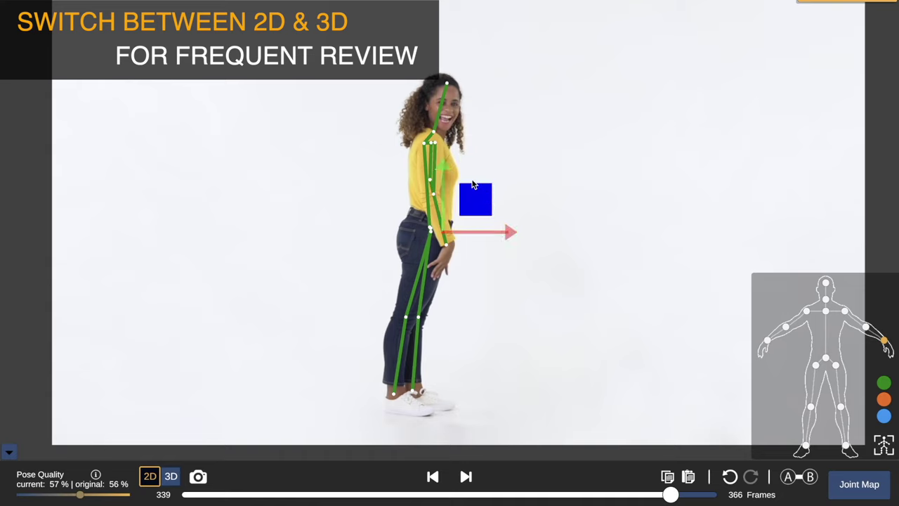
# Step: Select the left elbow joint at frame 339 and lower it onto the visible elbow in 2D
pyautogui.click(866, 328)
pyautogui.moveTo(464, 143)
pyautogui.mouseDown()
pyautogui.moveTo(463, 162)
pyautogui.moveTo(462, 150)
pyautogui.mouseUp()
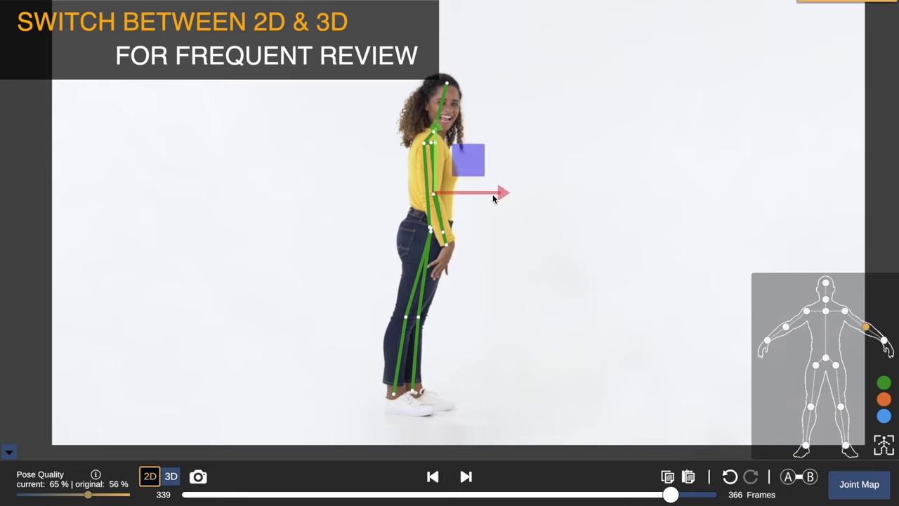
pyautogui.press('Left')
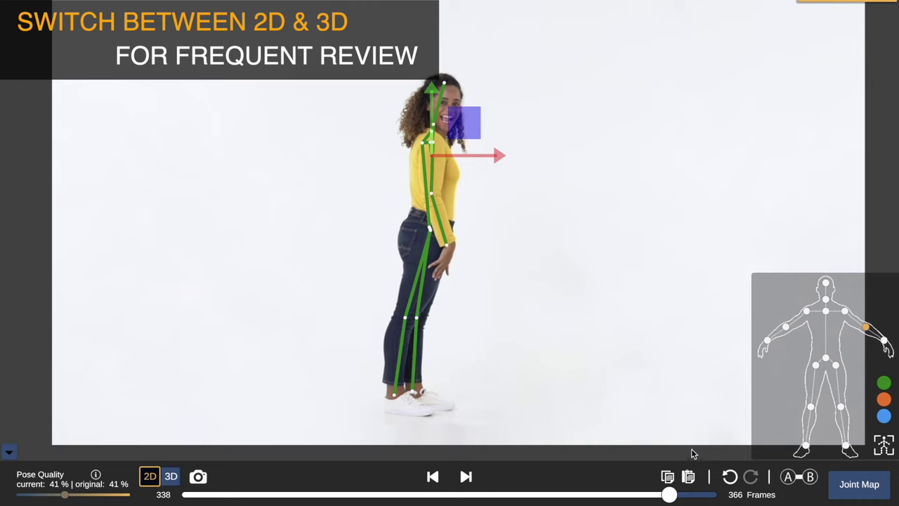
# Step: Carry the corrected left elbow position from frame 339 back onto frame 338 and the preceding frames
pyautogui.press('Right')
pyautogui.press('Left')
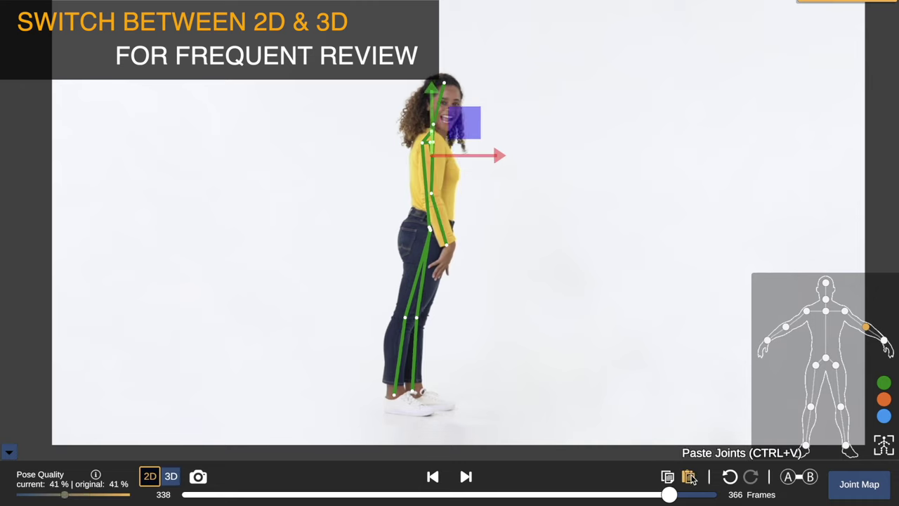
pyautogui.click(690, 477)
pyautogui.press('Left')
pyautogui.press('Left')
pyautogui.press('Left')
pyautogui.press('Left')
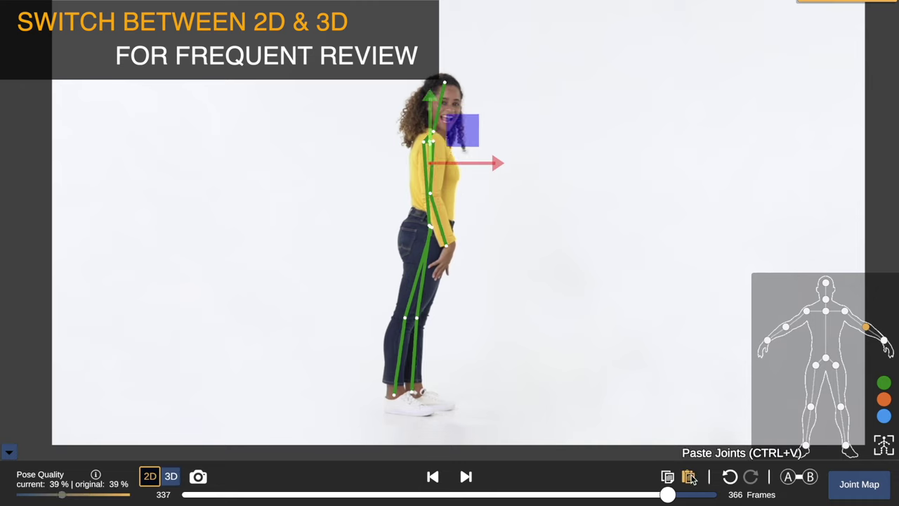
# Step: Go to frame 331, lower the left wrist joint along the arm in 2D and check the pose in 3D
pyautogui.click(651, 495)
pyautogui.moveTo(651, 496); pyautogui.dragTo(659, 495)
pyautogui.press('3')
pyautogui.press('2')
pyautogui.moveTo(474, 180); pyautogui.dragTo(481, 211)
pyautogui.press('3')
pyautogui.moveTo(409, 204); pyautogui.dragTo(547, 237)
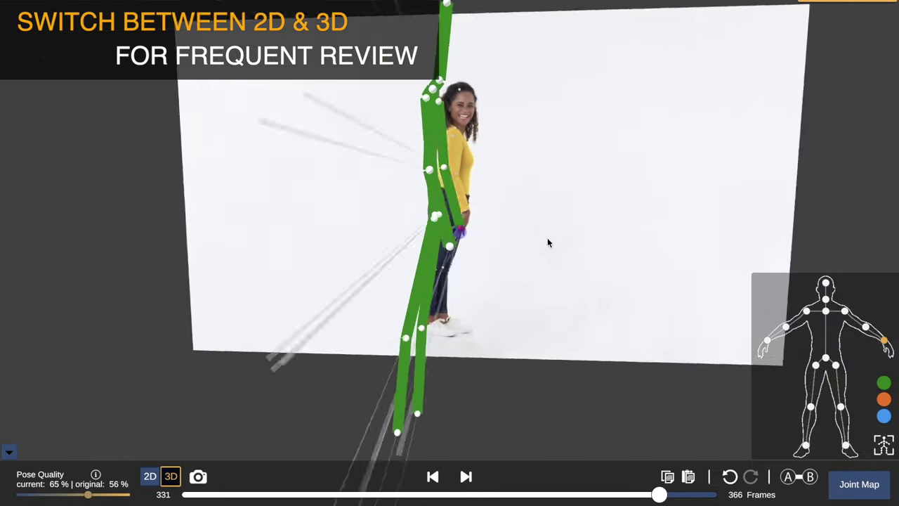
# Step: Start an A–B interpolation for the left shoulder, elbow and wrist at frame 331 and advance to frame 351
pyautogui.press('Right')
pyautogui.press('Left')
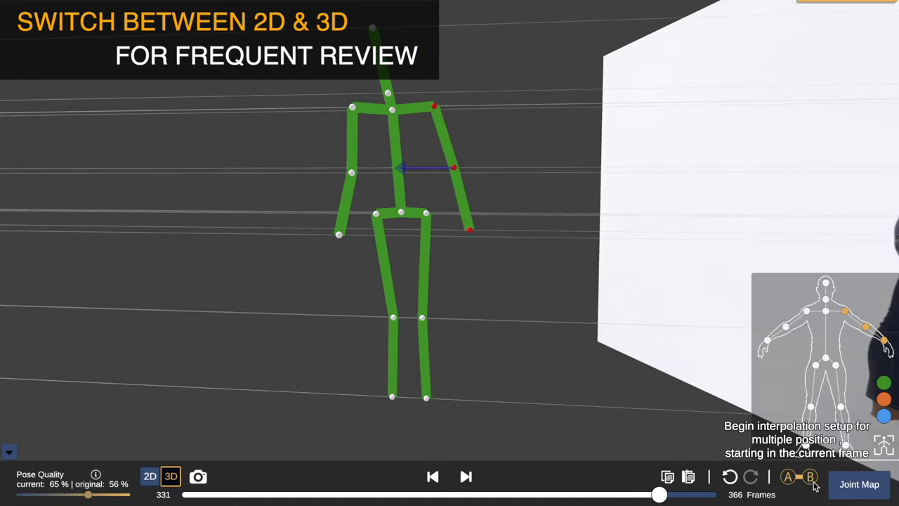
pyautogui.click(799, 476)
pyautogui.moveTo(659, 495); pyautogui.dragTo(687, 495)
# Step: Adjust the depth of the left elbow and wrist joints at frame 351 so the arm hangs beside the body, then check the shoulder
pyautogui.moveTo(511, 193); pyautogui.dragTo(485, 184)
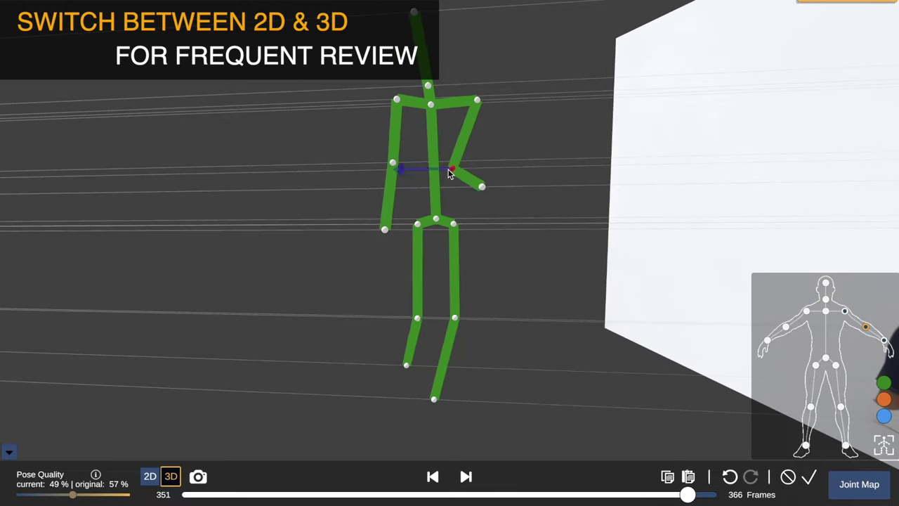
pyautogui.press('Tab')
pyautogui.press('Tab')
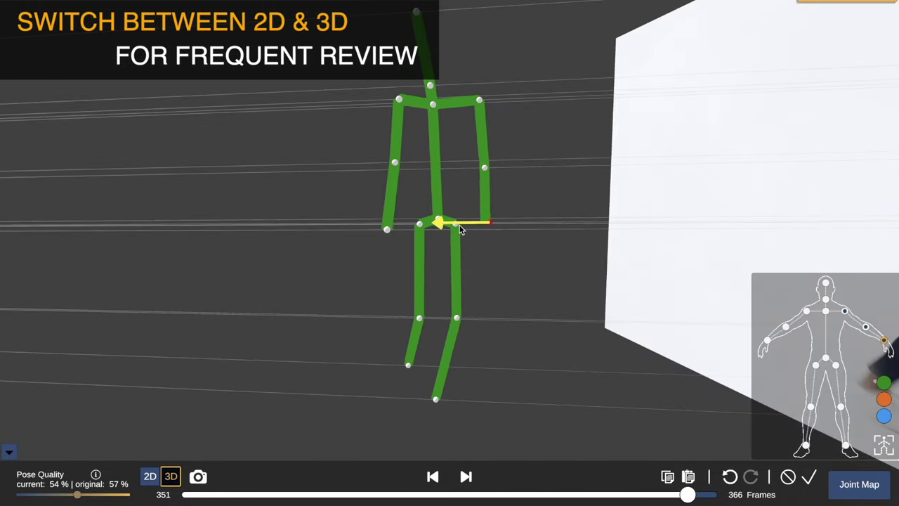
pyautogui.moveTo(458, 227); pyautogui.dragTo(449, 303)
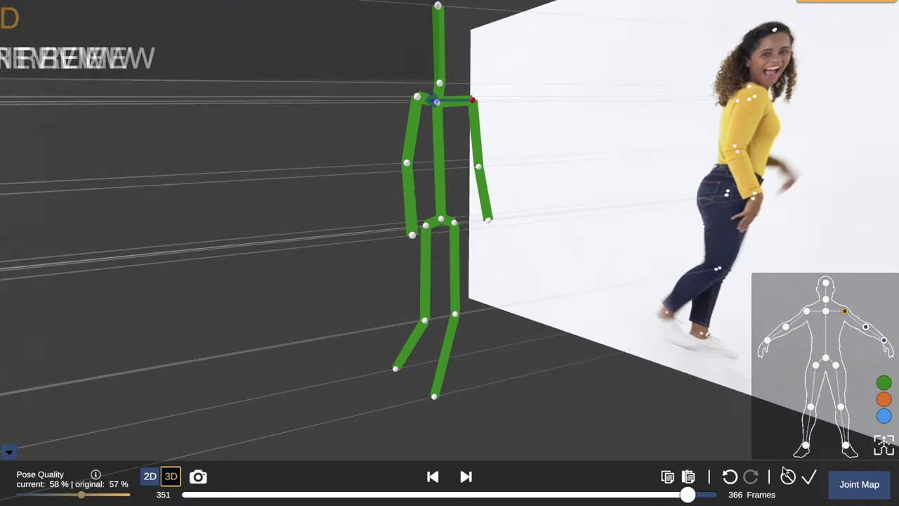
# Step: Leave the interpolation setup, correct the left arm and right shoulder joints at frame 365, and paste the copied joint positions
pyautogui.moveTo(687, 495); pyautogui.dragTo(706, 495)
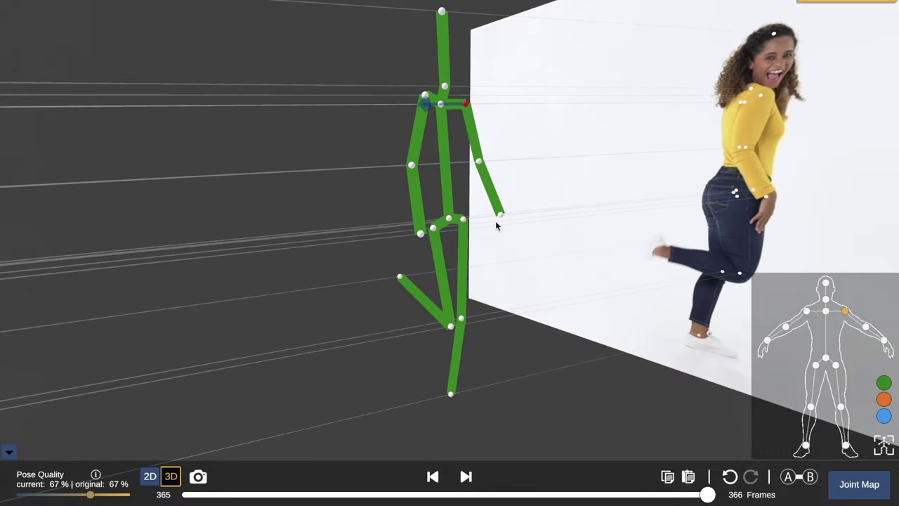
pyautogui.press('Tab')
pyautogui.press('Tab')
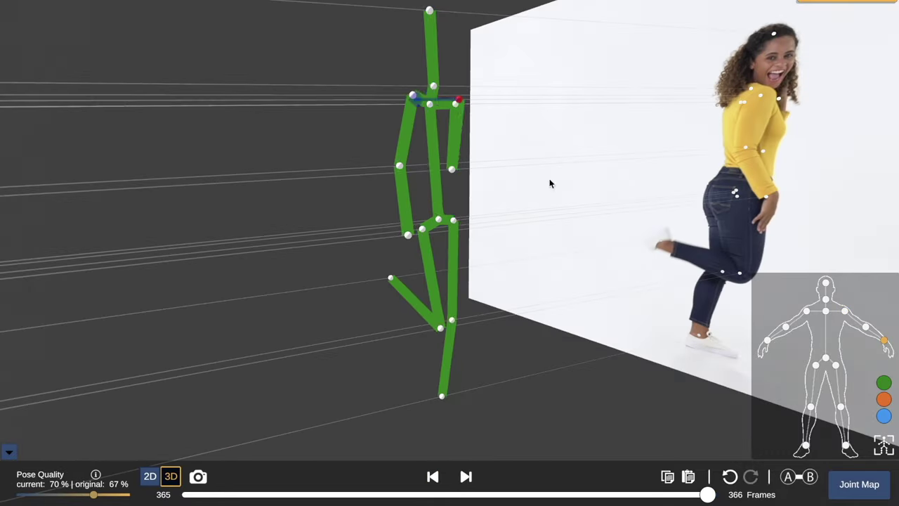
pyautogui.press('Tab')
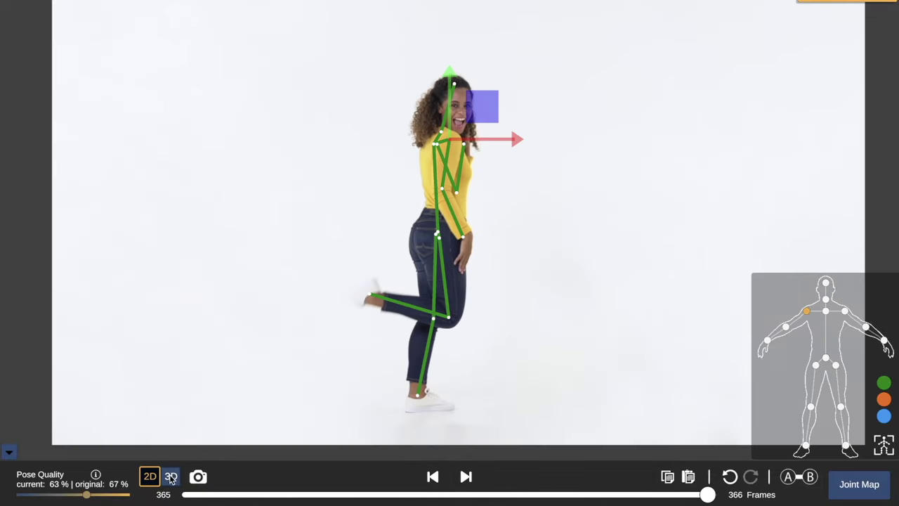
pyautogui.press('Tab')
pyautogui.press('Right')
pyautogui.click(688, 478)
# Step: Return along the timeline to frame 187, then save and animate the corrected poses and dismiss the preview's camera instructions
pyautogui.moveTo(708, 495); pyautogui.dragTo(454, 496)
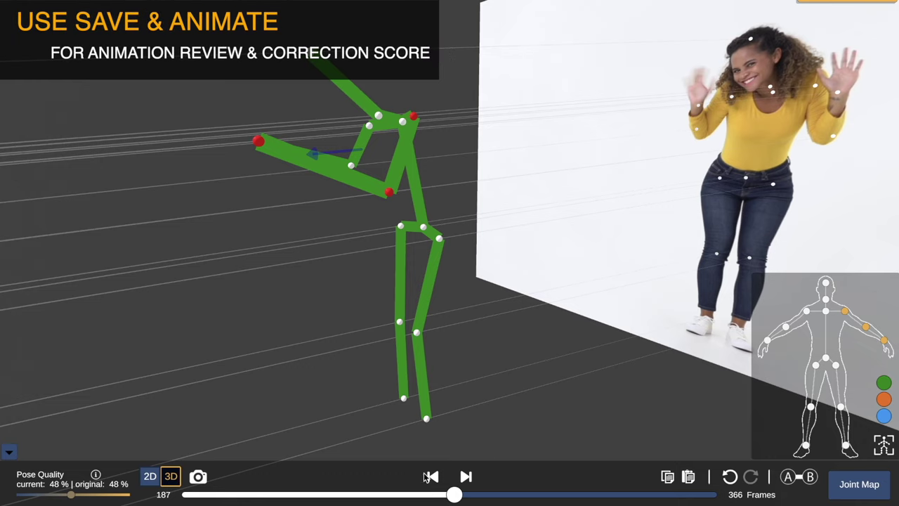
pyautogui.click(844, 3)
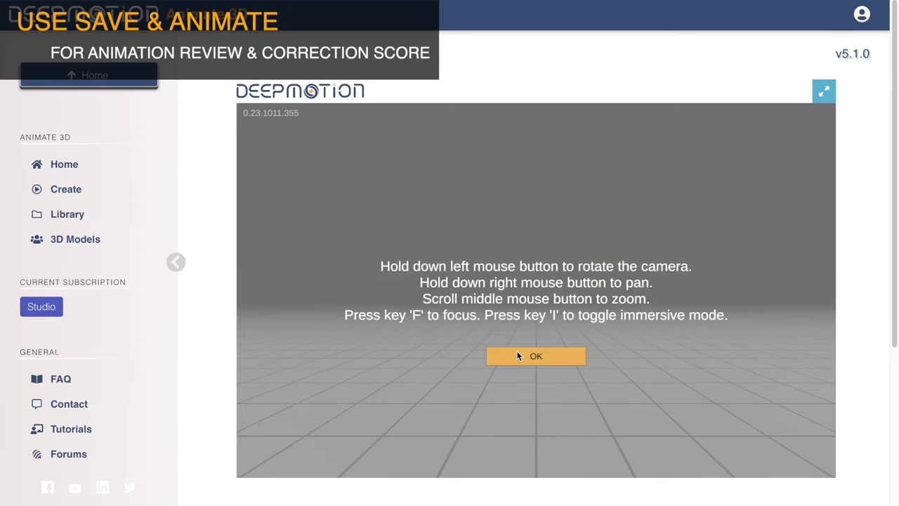
pyautogui.click(531, 359)
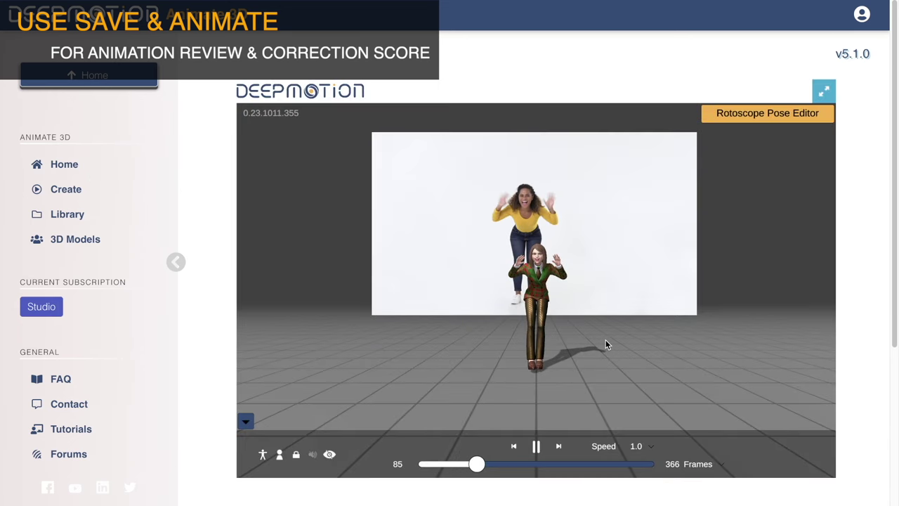
# Step: Review the regenerated character animation from different angles and check the correction credits and quality score for Waving.mov
pyautogui.moveTo(623, 328); pyautogui.dragTo(556, 335)
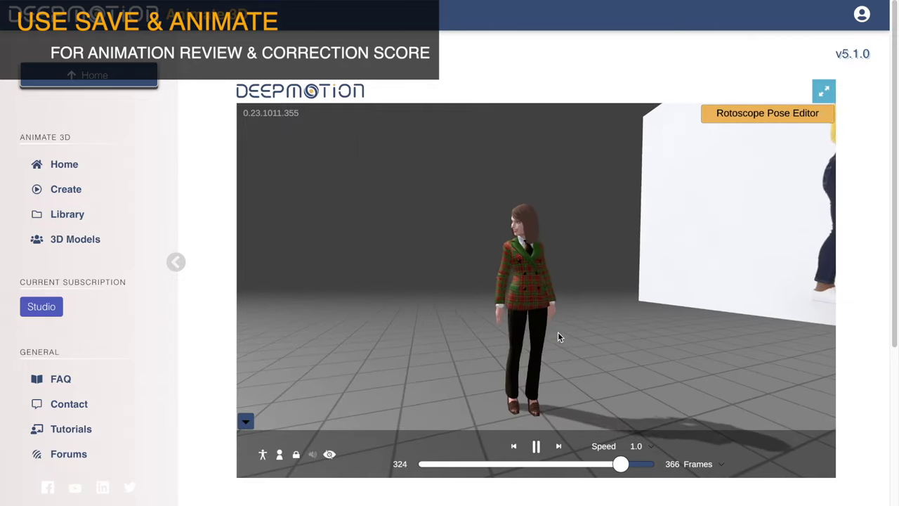
pyautogui.moveTo(572, 336); pyautogui.dragTo(612, 335)
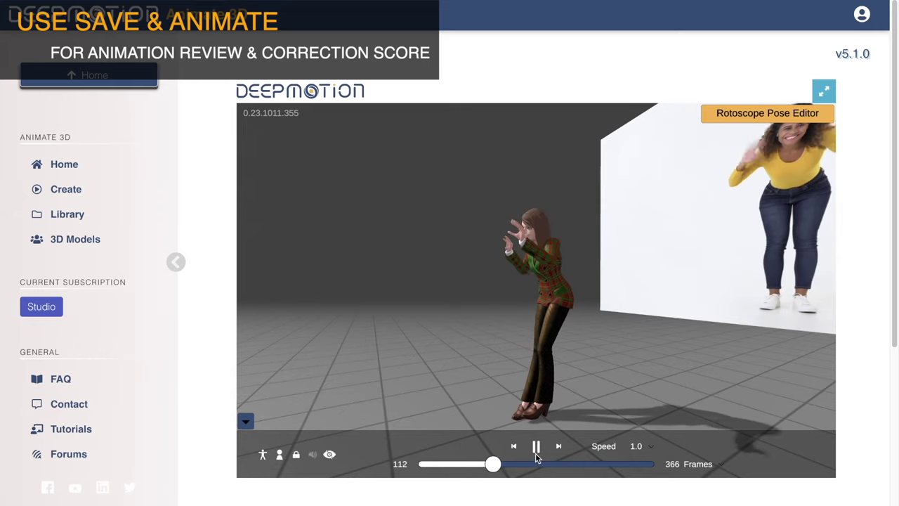
pyautogui.scroll(-3, 846, 264)
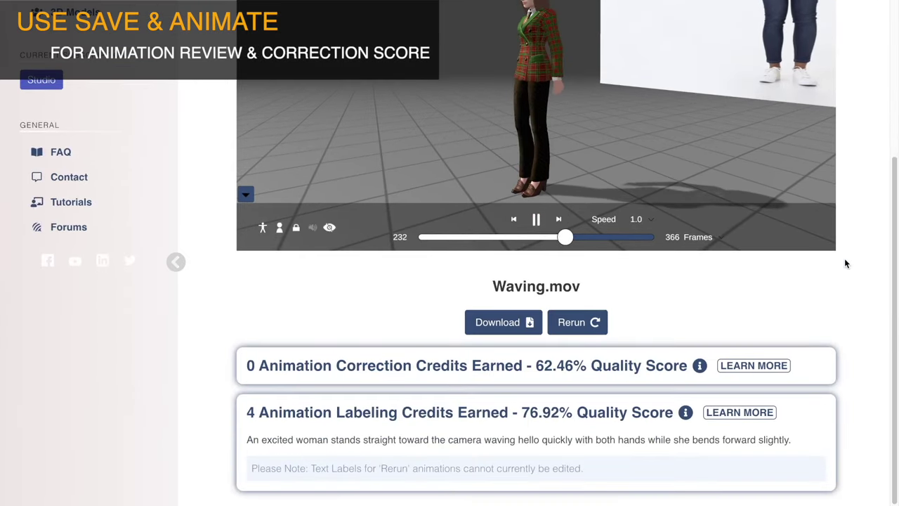